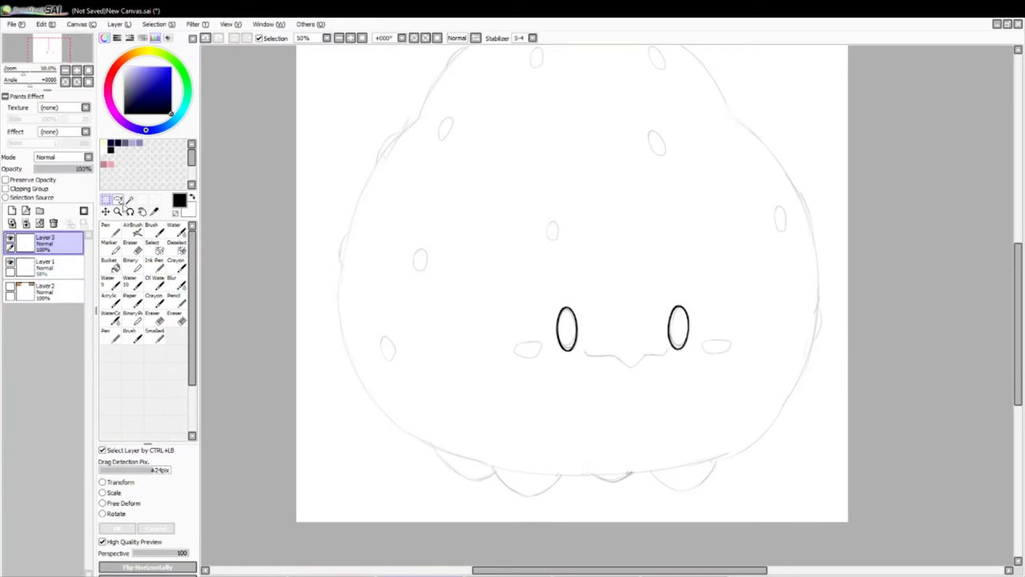
- Apply a free deform to the right eye and ink the wide mouth line between the eyes, repositioned to follow the sketch
click(102, 503)
key(Return)
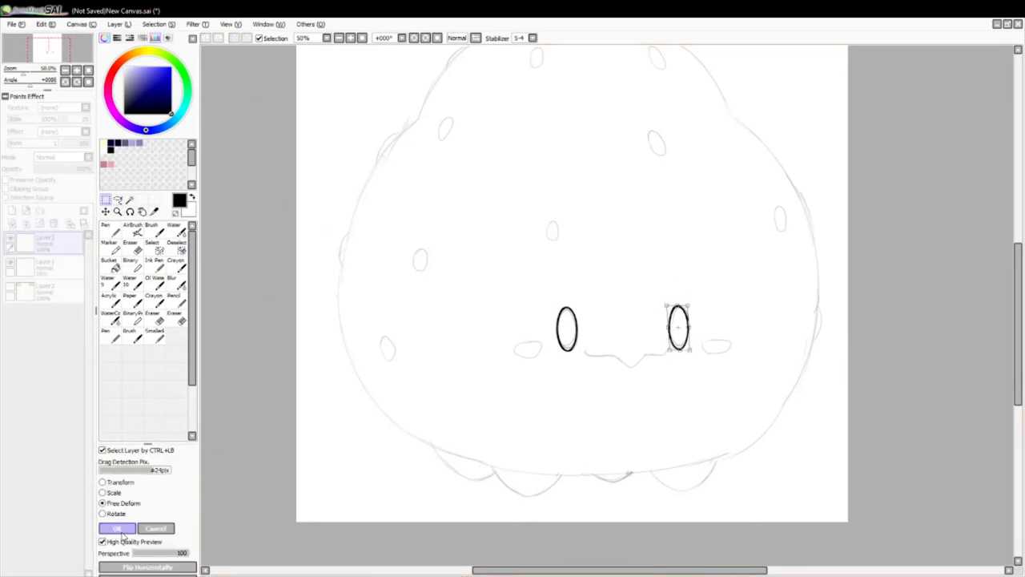
mouse_move(583, 354)
mouse_down()
mouse_move(627, 366)
mouse_move(666, 354)
mouse_move(605, 360)
mouse_move(672, 357)
mouse_up()
key(ctrl+z)
key(ctrl+z)
key(ctrl+z)
key(ctrl+z)
key(ctrl+z)
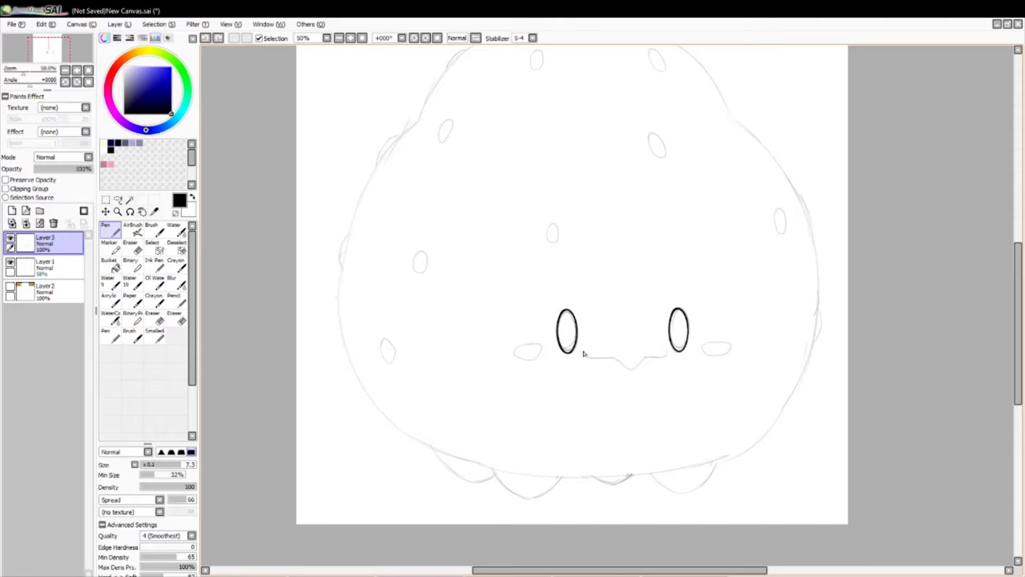
key(ctrl+z)
mouse_move(584, 355)
mouse_down()
mouse_move(646, 332)
mouse_move(671, 366)
mouse_up()
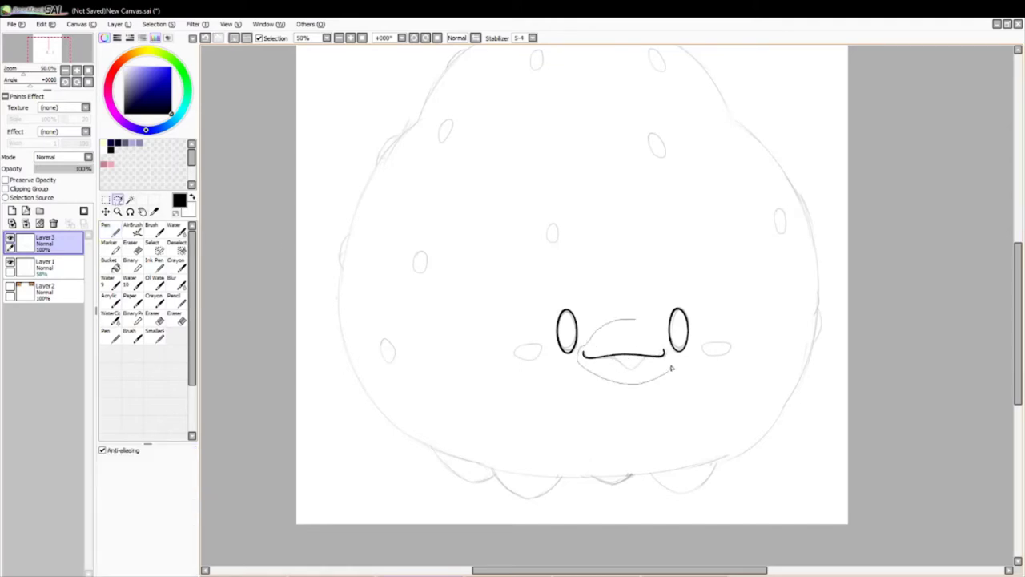
key(ctrl)
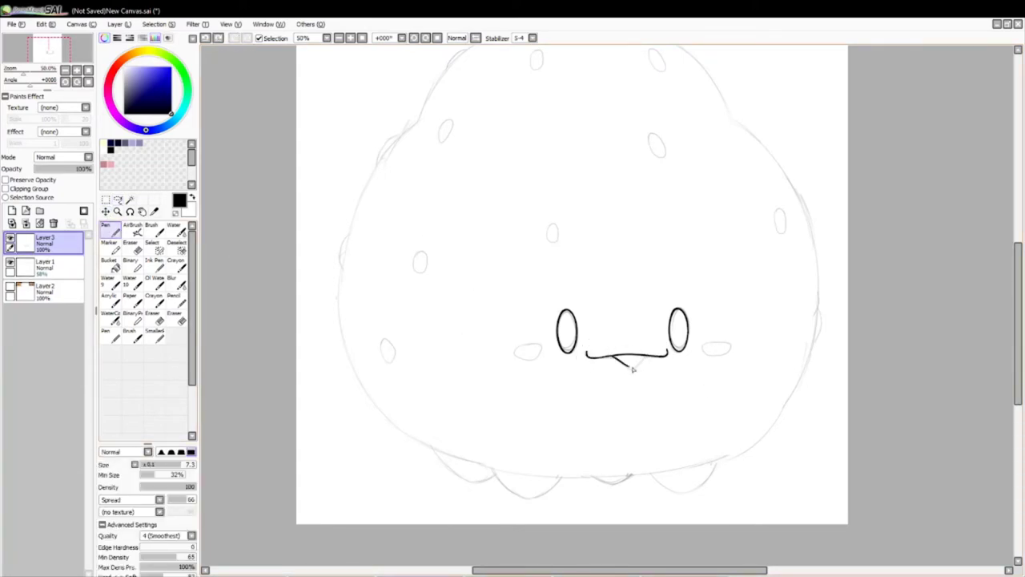
- Ink the small pointed V at the centre of the mouth and erase the line crossing above it
drag(632, 369, 642, 357)
key(e)
key(n)
- Ink the left side of the round body and continue the outline along its bottom edge
mouse_move(421, 121)
mouse_down()
mouse_move(339, 283)
mouse_move(422, 439)
mouse_move(470, 462)
mouse_up()
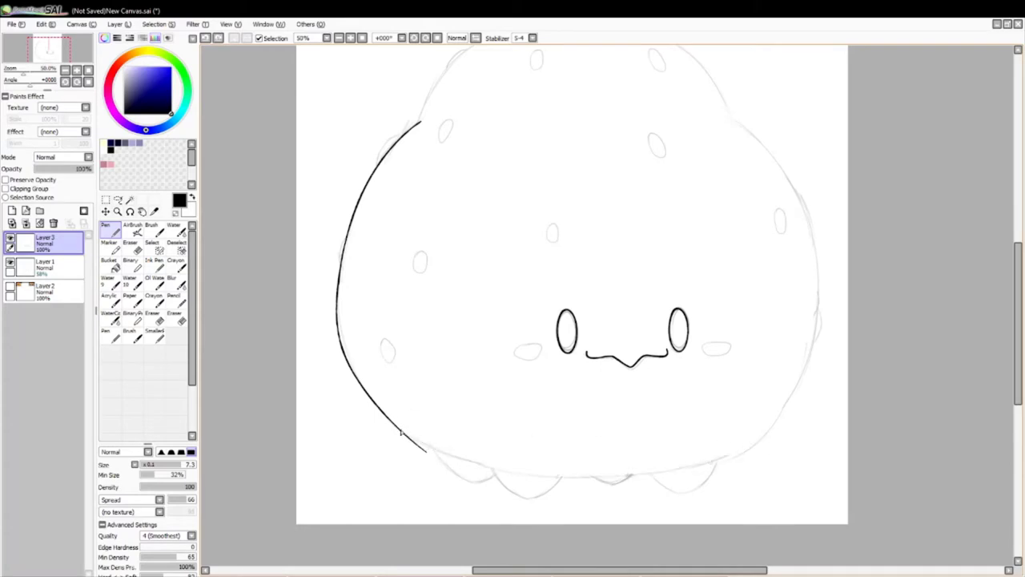
key(ctrl+z)
drag(401, 431, 771, 438)
- Ink the right side of the body down to the bottom edge and clean up the join
drag(732, 120, 820, 342)
key(ctrl+z)
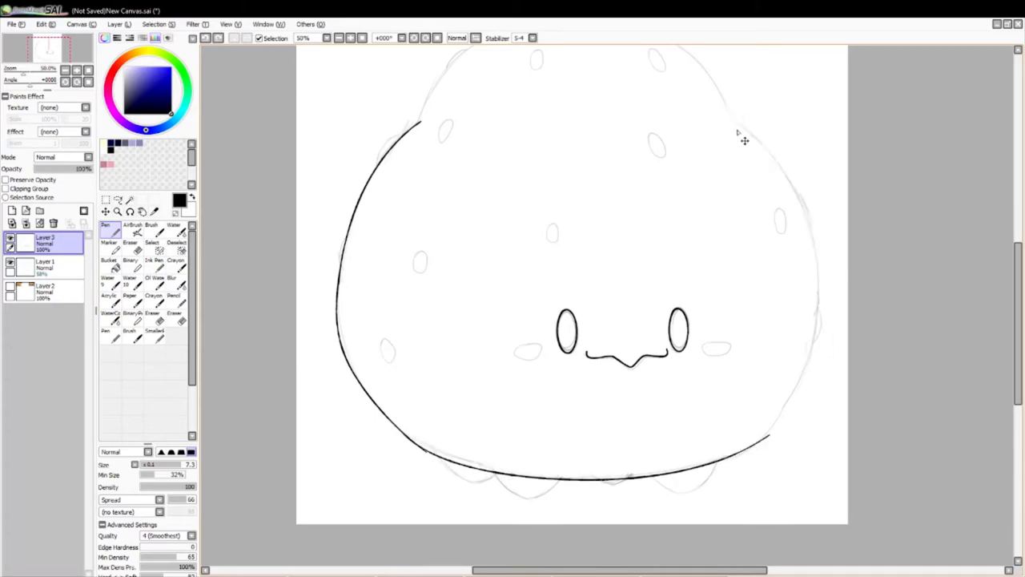
drag(733, 120, 793, 397)
key(ctrl+z)
mouse_move(809, 352)
mouse_down()
mouse_move(737, 477)
mouse_move(743, 463)
mouse_up()
key(ctrl+z)
mouse_move(801, 377)
mouse_down()
mouse_move(745, 465)
mouse_move(752, 458)
mouse_up()
key(e)
key(n)
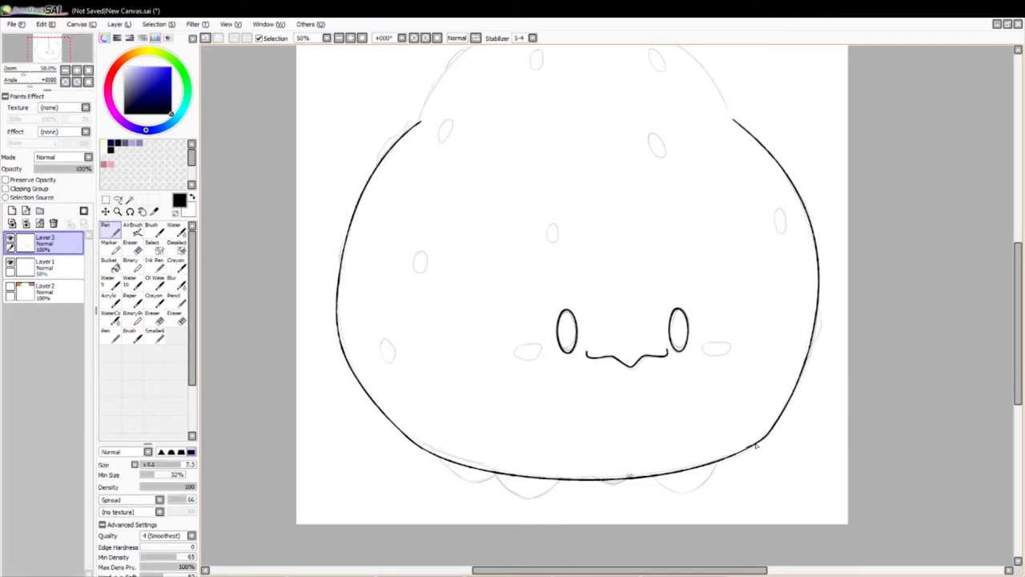
- Ink four curved feet beneath the body and erase parts of the body line crossing the larger feet
key(ctrl+z)
mouse_move(497, 472)
mouse_down()
mouse_move(524, 501)
mouse_move(561, 475)
mouse_up()
mouse_move(653, 474)
mouse_down()
mouse_move(695, 494)
mouse_move(711, 463)
mouse_up()
key(ctrl+z)
key(ctrl+z)
key(ctrl+z)
key(ctrl+y)
key(ctrl+z)
mouse_move(444, 458)
mouse_down()
mouse_move(491, 483)
mouse_move(499, 474)
mouse_up()
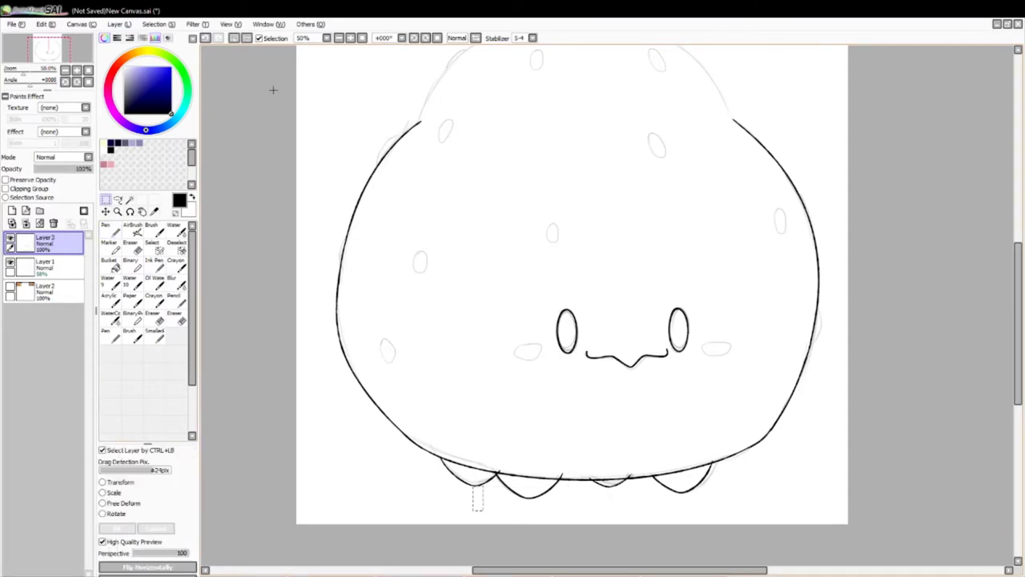
key(e)
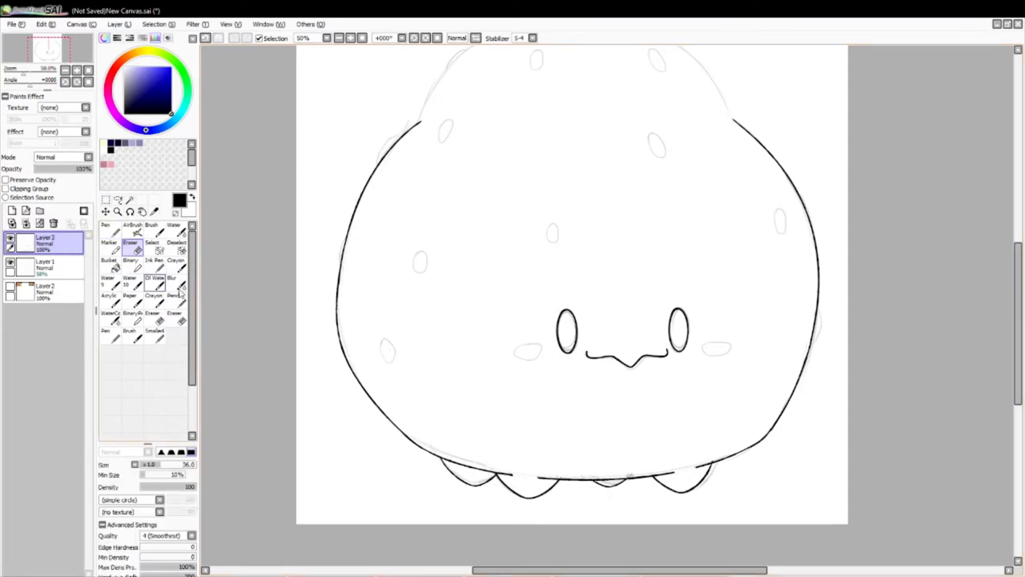
key(n)
- Ink the dome of the head from the left notch over the top to the right side of the body
scroll(423, 252, up, 3)
key(ctrl+z)
mouse_move(423, 252)
mouse_down()
mouse_move(606, 157)
mouse_move(741, 249)
mouse_up()
key(ctrl+z)
mouse_move(458, 189)
mouse_down()
mouse_move(711, 186)
mouse_move(745, 260)
mouse_up()
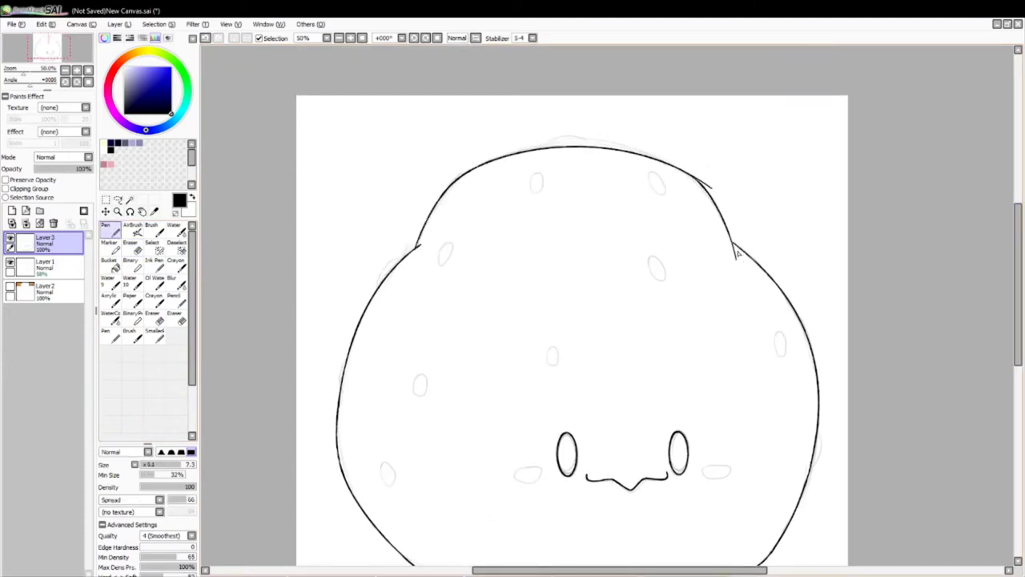
key(ctrl+z)
drag(697, 181, 739, 254)
key(ctrl+z)
drag(697, 181, 738, 255)
- Erase the overshooting line ends on the head outline and where the head meets the body, mirroring the canvas view
key(e)
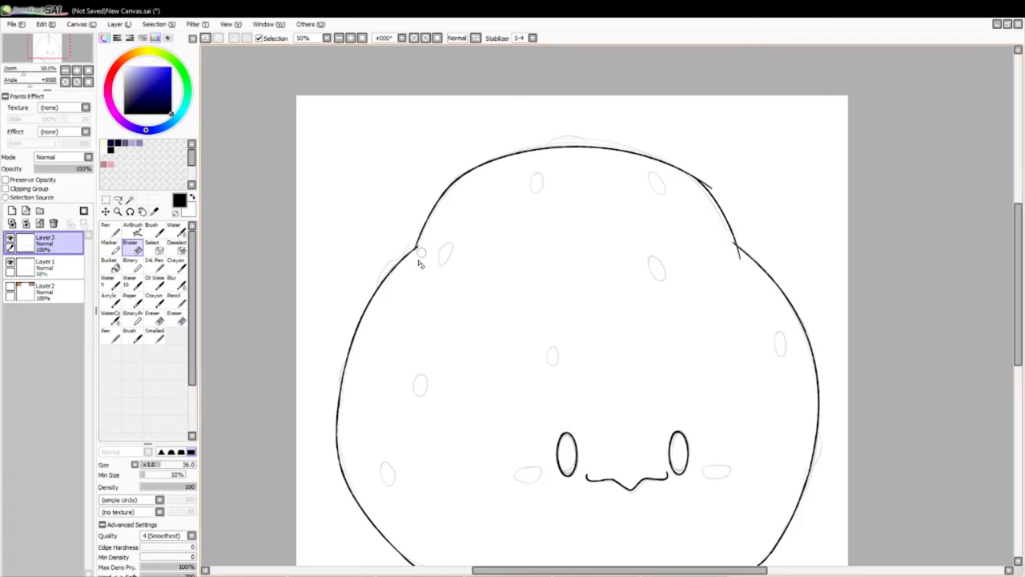
key(n)
scroll(456, 251, left, 2)
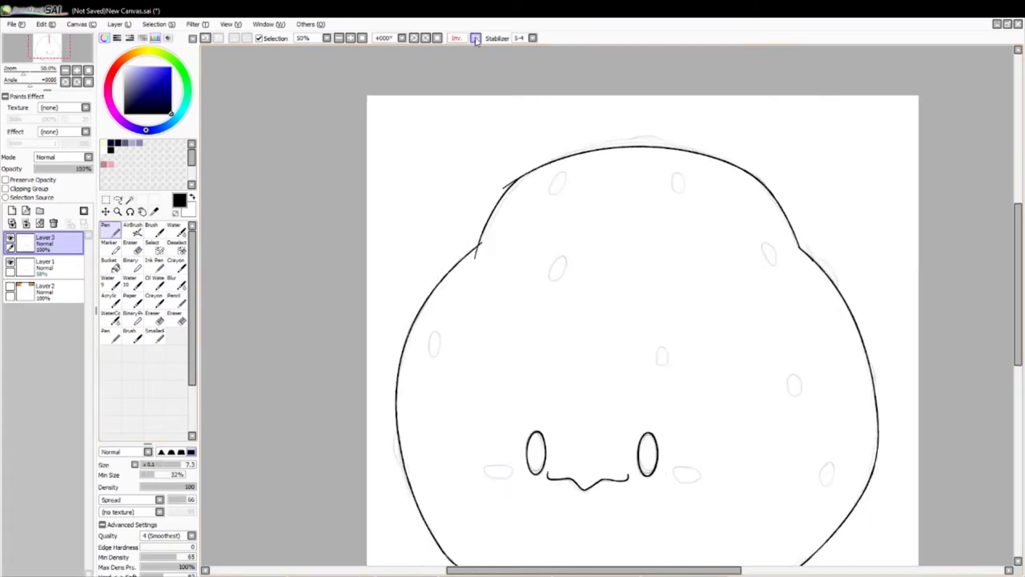
key(e)
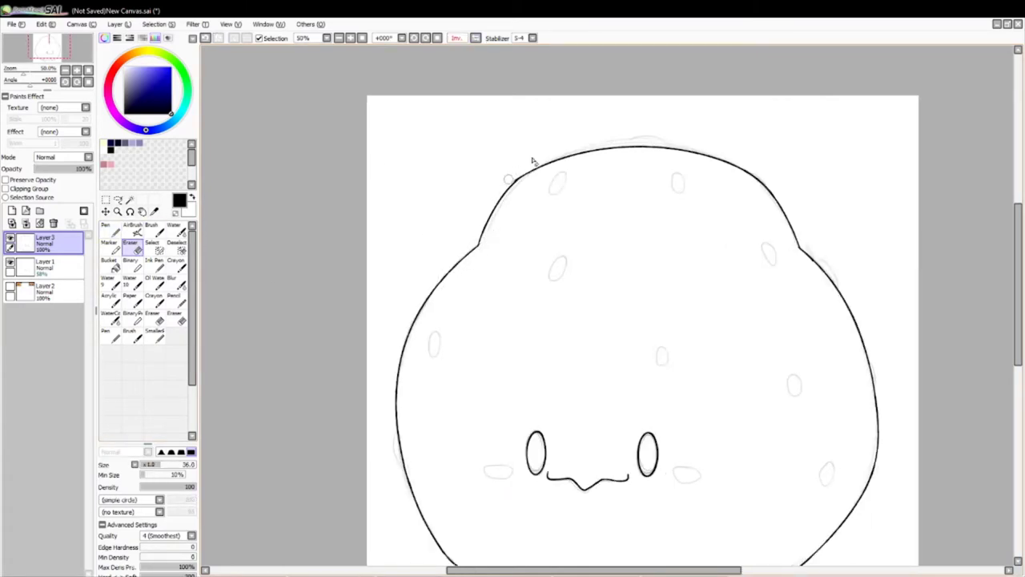
- Redraw the right side of the body with a smoother curve in the mirrored view and erase the stray line
key(ctrl+space)
ctrl+alt+click(515, 350)
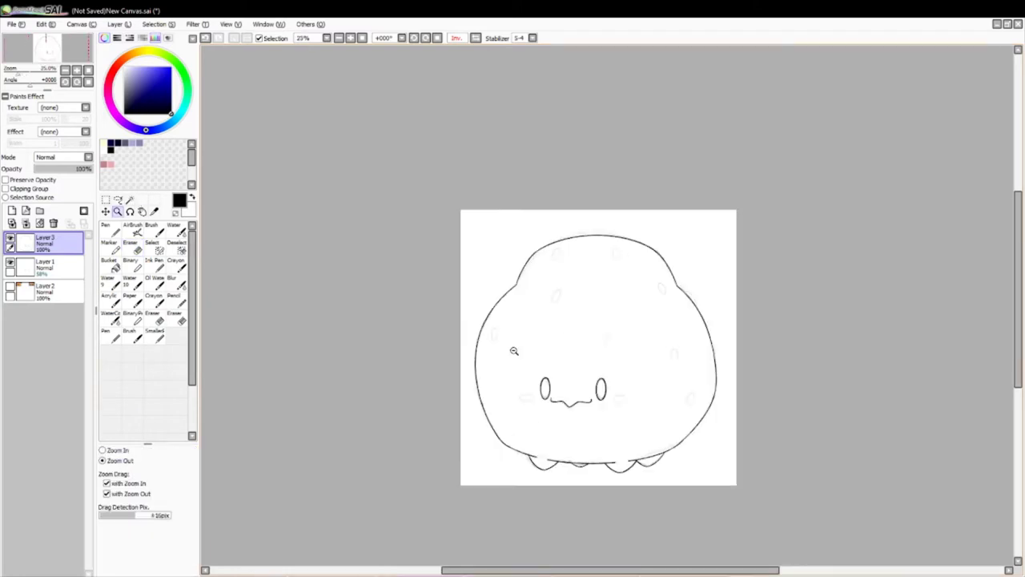
ctrl+click(580, 415)
mouse_move(535, 463)
mouse_down()
mouse_move(565, 445)
mouse_move(599, 385)
mouse_move(561, 250)
mouse_move(595, 391)
mouse_up()
key(n)
key(ctrl+z)
key(ctrl+z)
mouse_move(554, 248)
mouse_down()
mouse_move(593, 421)
mouse_move(572, 267)
mouse_move(590, 433)
mouse_move(547, 469)
mouse_up()
key(ctrl+z)
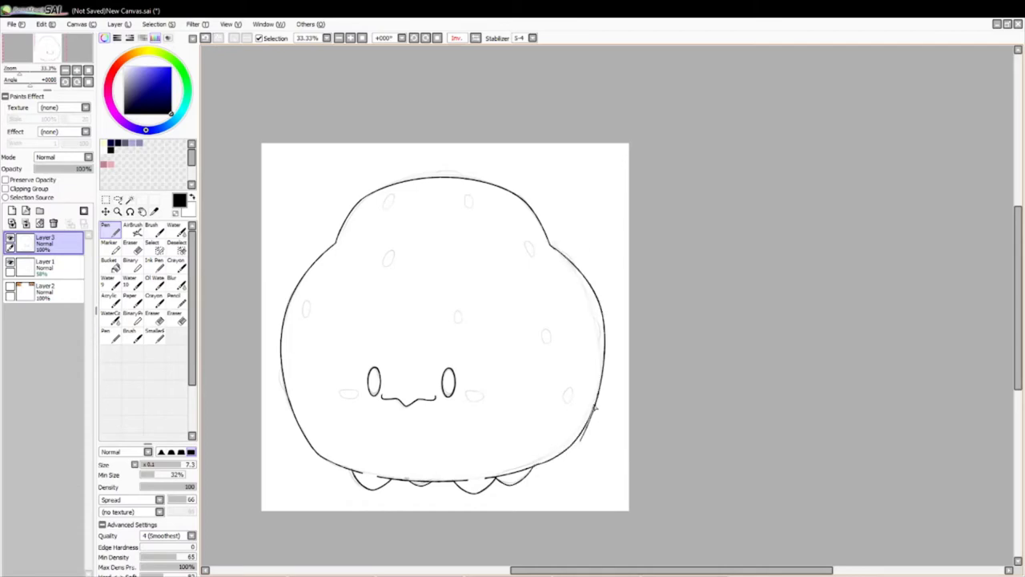
key(ctrl+z)
drag(580, 439, 605, 375)
key(e)
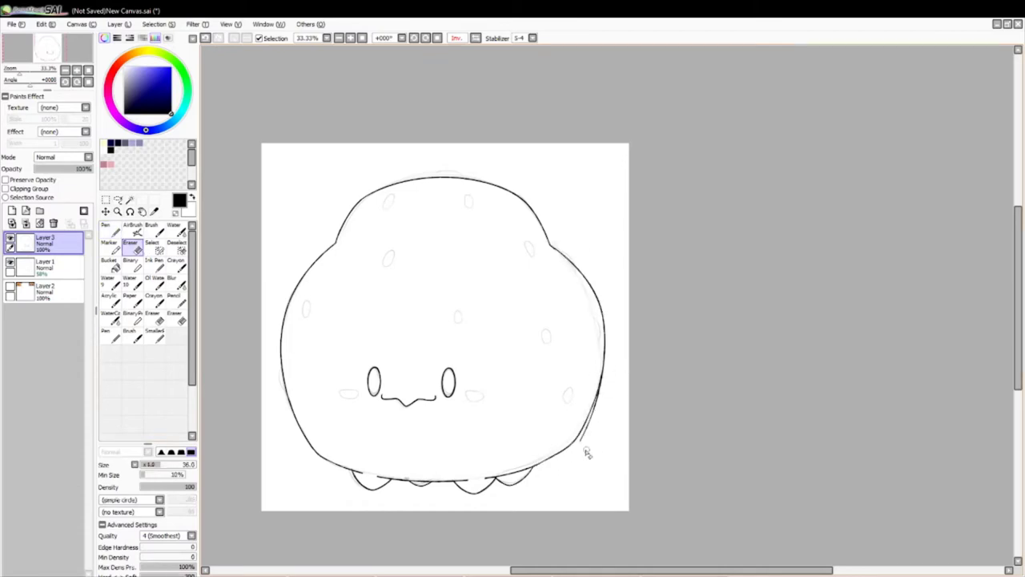
key(n)
- Ink a rounded oval cheek on each side of the face beside the eyes
scroll(603, 375, up, 1)
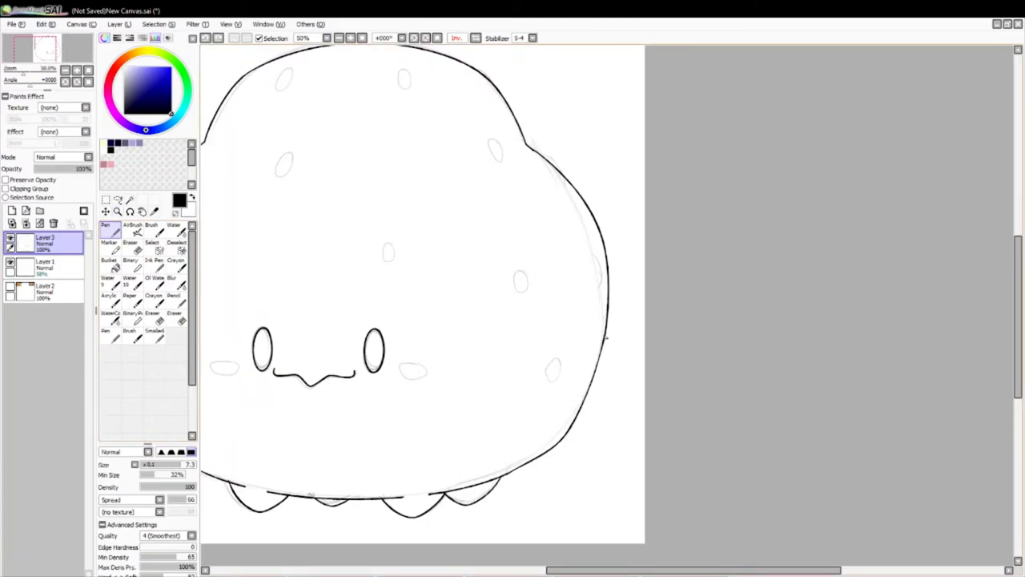
scroll(391, 378, left, 3)
key(ctrl+z)
mouse_move(361, 363)
mouse_down()
mouse_move(379, 372)
mouse_move(359, 369)
mouse_up()
key(ctrl+z)
key(ctrl+z)
drag(544, 382, 565, 365)
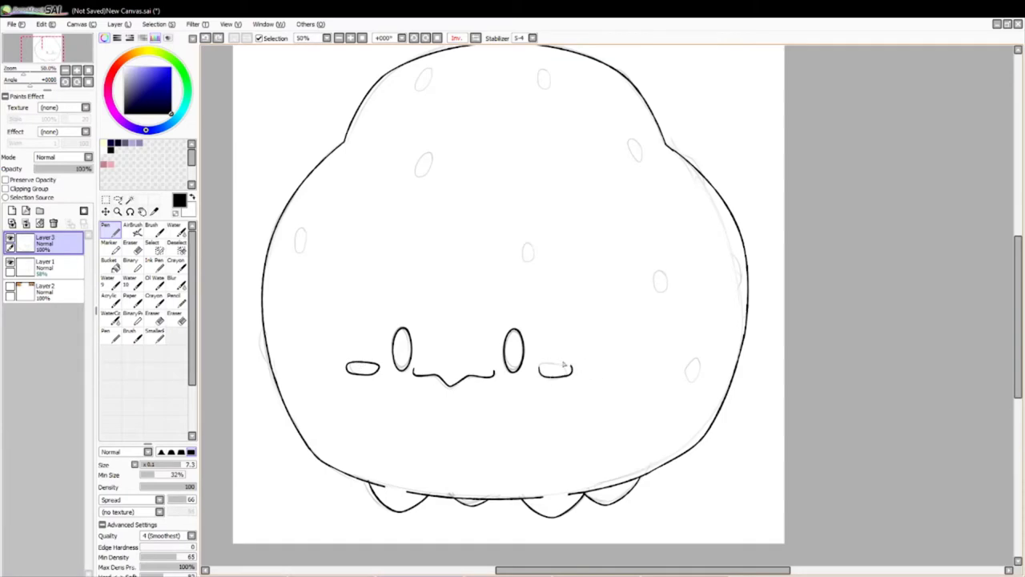
key(ctrl+z)
drag(354, 360, 354, 361)
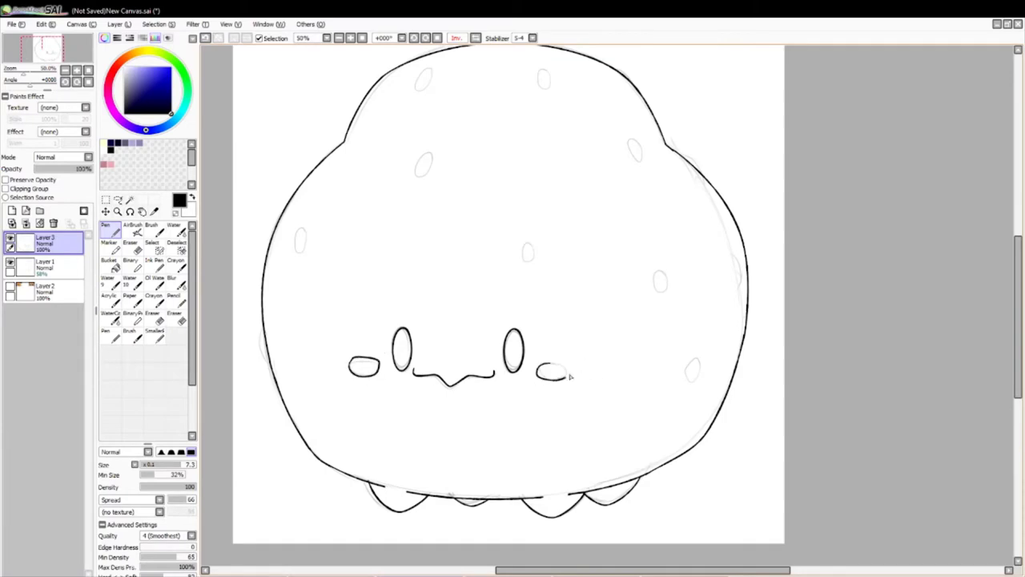
key(ctrl+z)
- Ink small oval seed spots across the body, including partial ones along the outline
drag(687, 370, 695, 357)
drag(658, 270, 666, 293)
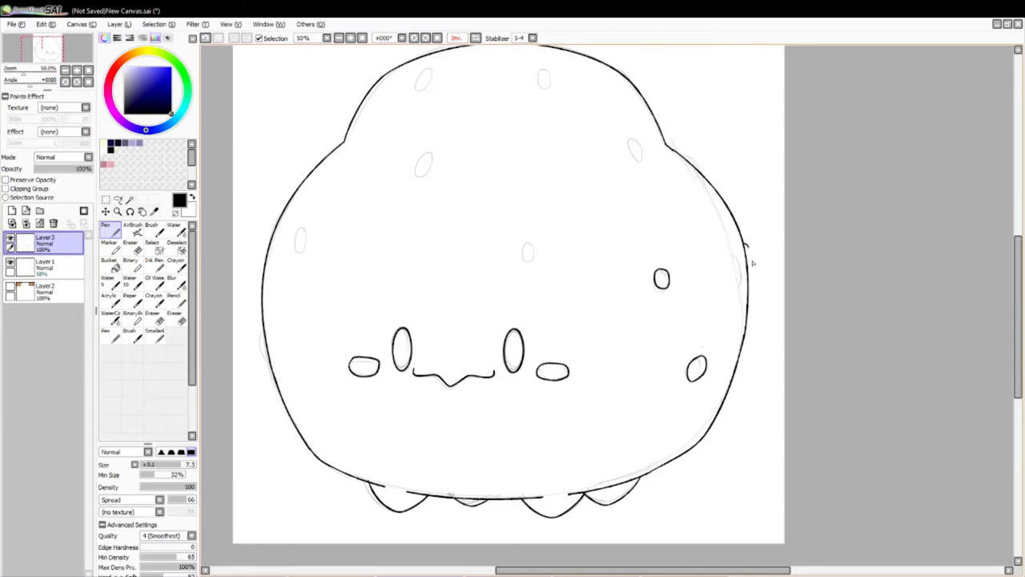
key(ctrl+z)
drag(632, 141, 641, 160)
key(ctrl+z)
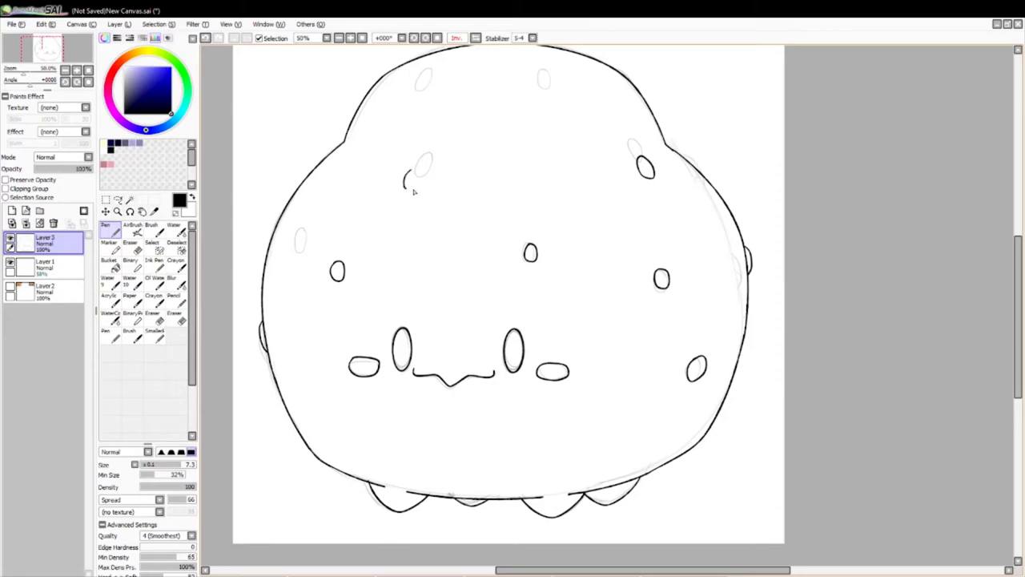
- Ink seed spots on the upper body and head, including partial ones along the top outline
scroll(1015, 260, up, 2)
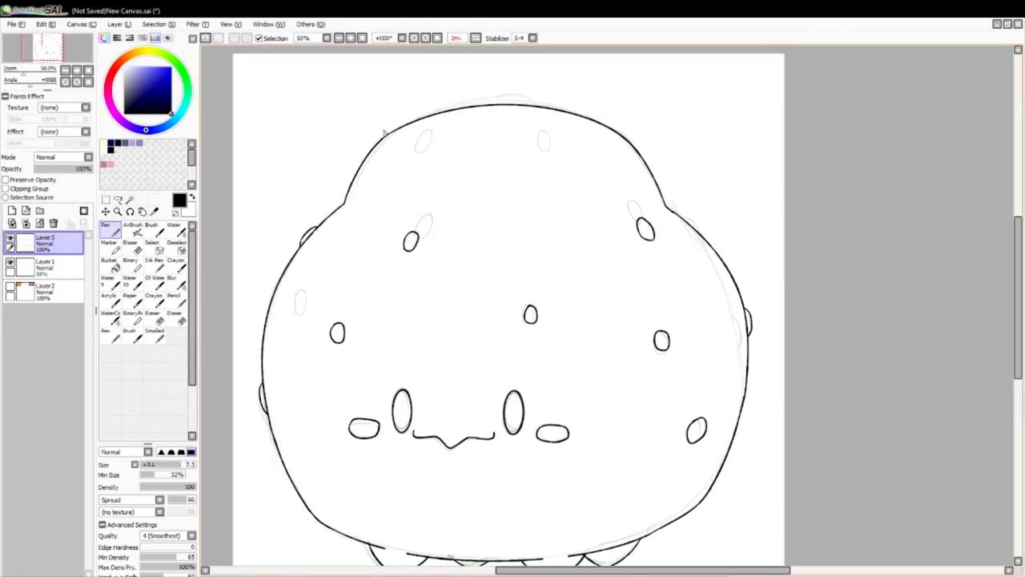
key(ctrl+z)
drag(427, 138, 428, 142)
key(ctrl+z)
drag(545, 135, 543, 138)
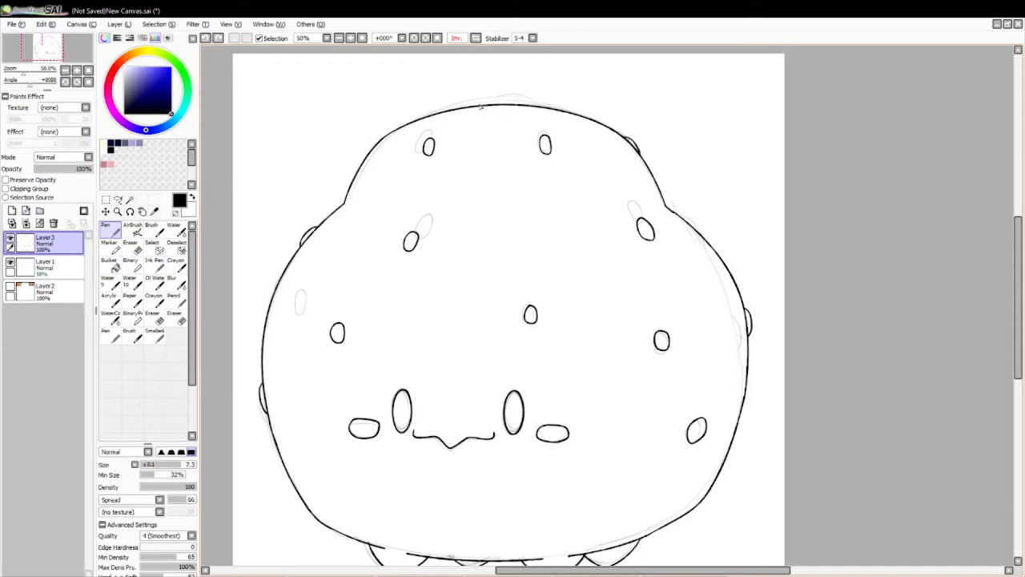
drag(481, 105, 515, 102)
- Delete the sketch layer Layer1 and make the line-art layer Layer3 active
click(44, 264)
click(52, 223)
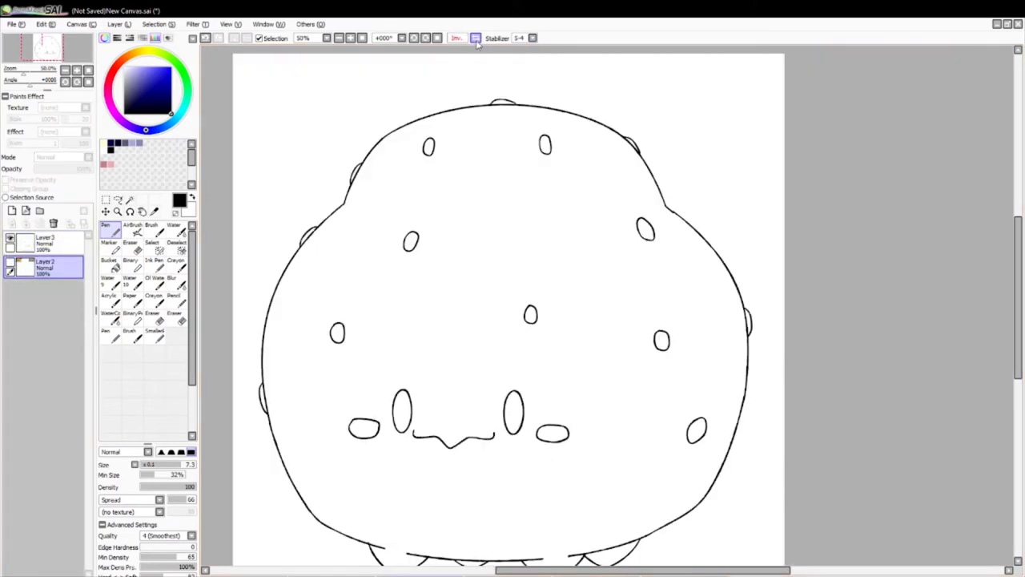
key(h)
ctrl+alt+click(576, 373)
key(h)
click(105, 211)
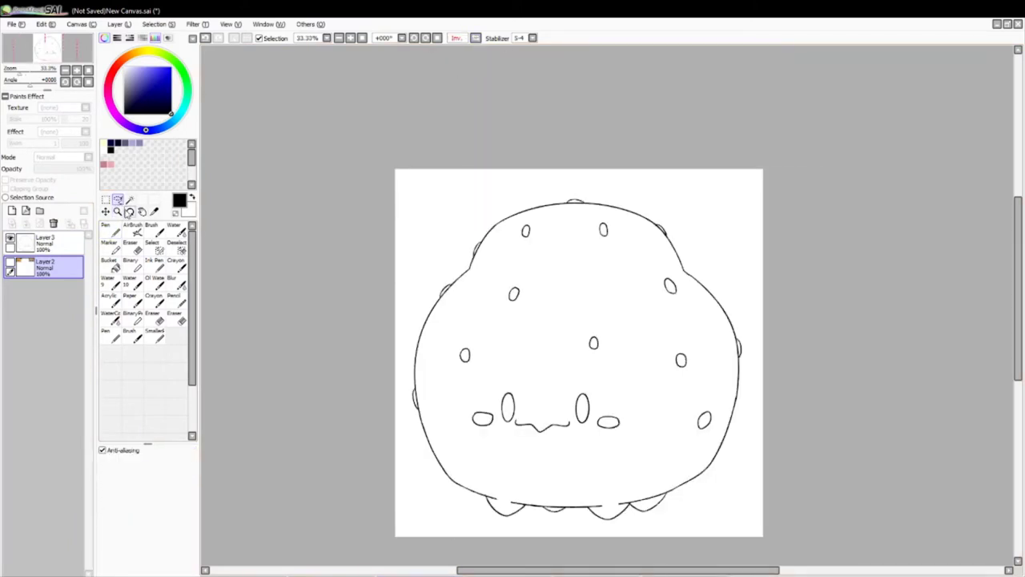
click(44, 241)
key(h)
key(h)
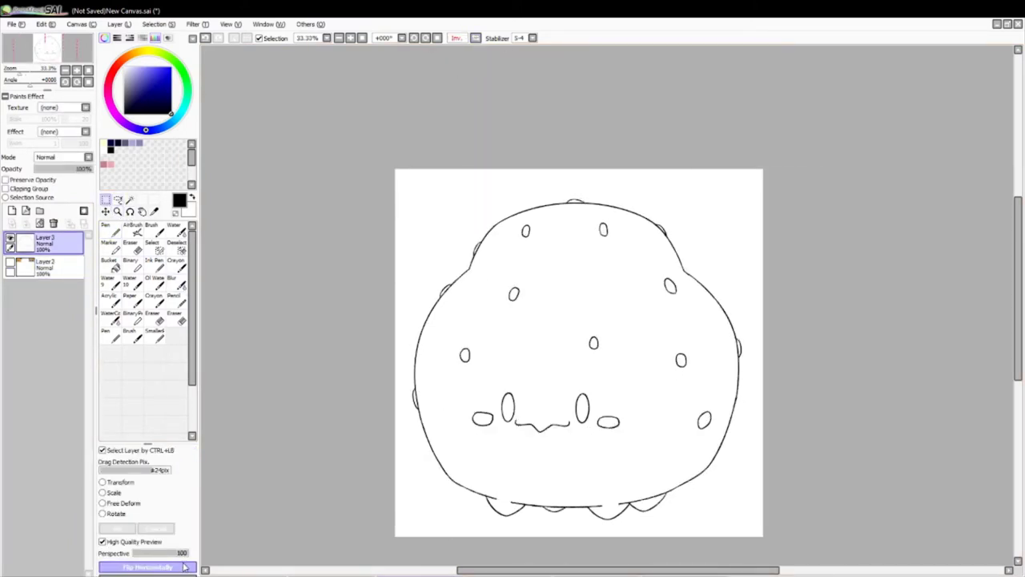
- Select the left eye and apply a rotation to it
click(105, 199)
drag(497, 379, 521, 425)
key(ctrl+t)
click(104, 514)
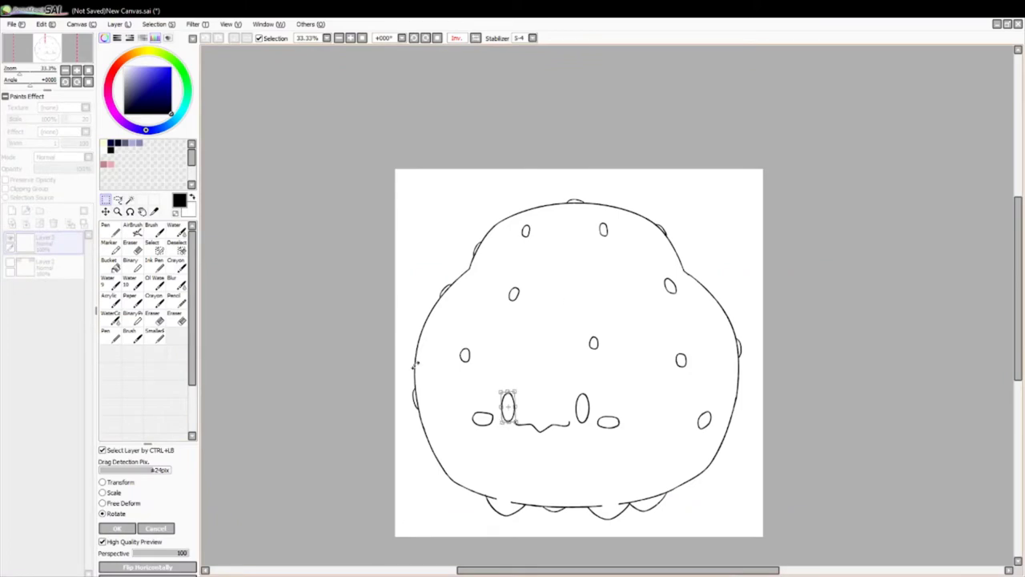
key(Return)
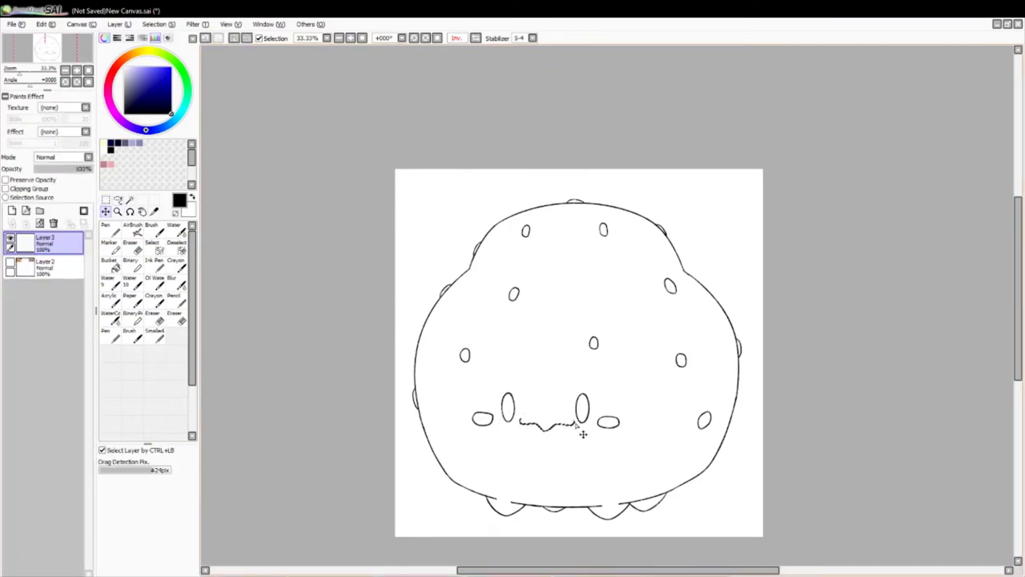
- Shift the mouth so that it sits centred between the two eyes
drag(583, 434, 550, 435)
key(ctrl+t)
key(Return)
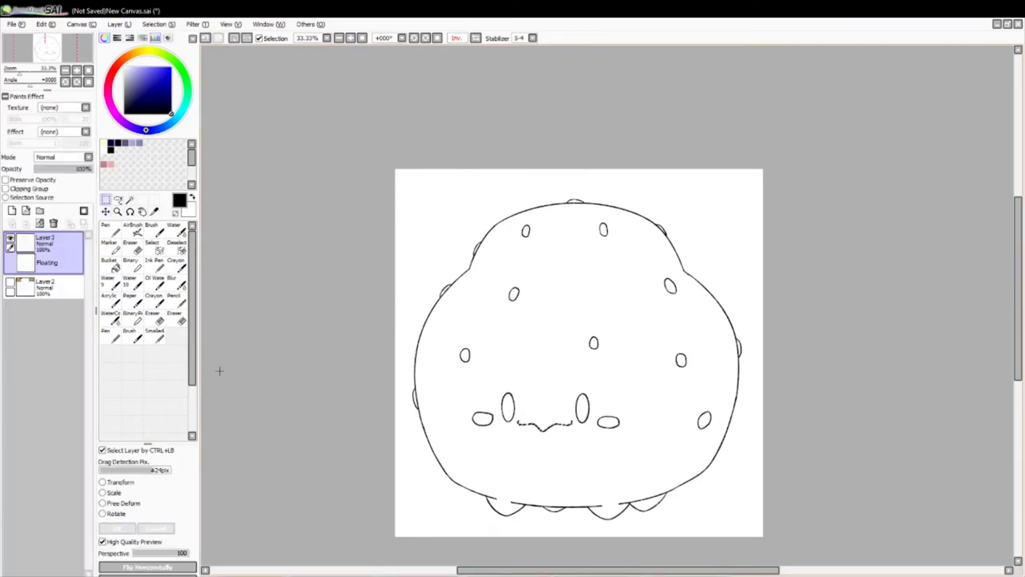
- Move the eyes, mouth and cheeks together slightly up and left on the body, with the canvas view unmirrored
key(h)
drag(616, 382, 554, 374)
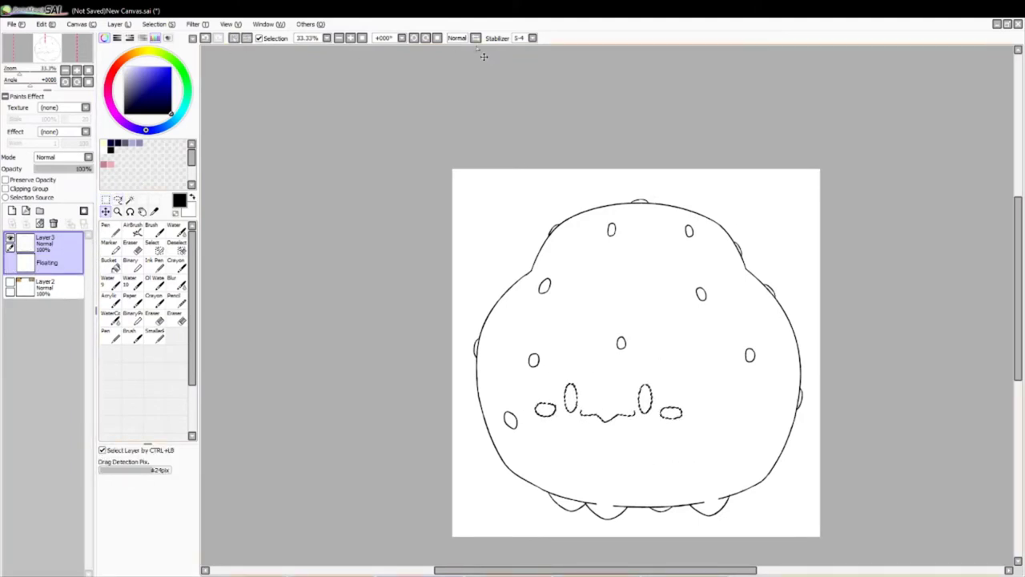
key(h)
key(h)
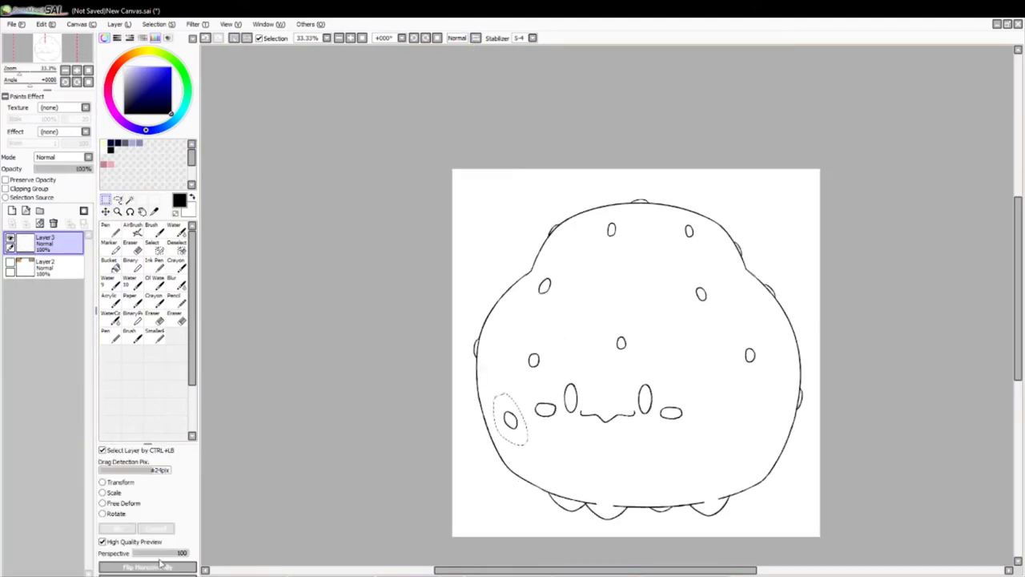
- Move the lower-left seed spot, mirrored, to the lower-right side and flip the body's bottom strip with its feet horizontally
drag(504, 416, 767, 419)
key(a)
mouse_move(502, 478)
mouse_down()
mouse_move(766, 479)
mouse_move(458, 535)
mouse_up()
key(ctrl+t)
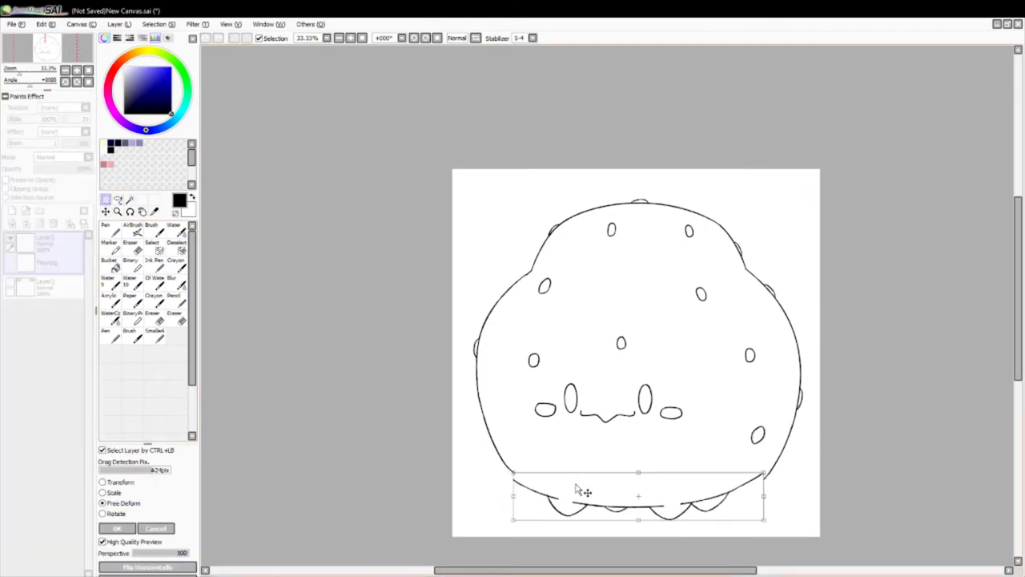
key(Return)
- Erase the body line crossing the large right foot and the mismatched lower outline ends, and redraw the lower-left body corner
click(117, 211)
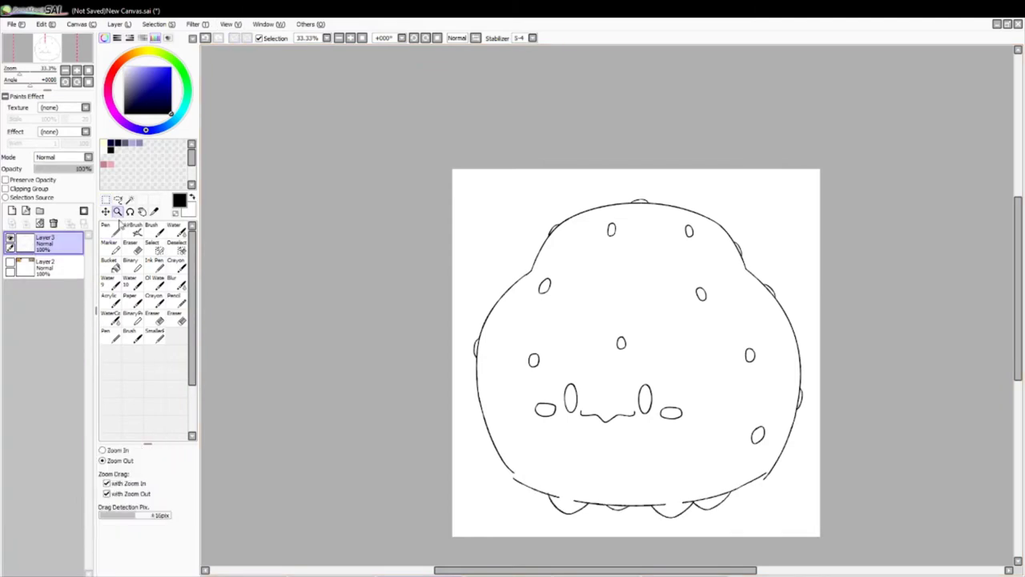
click(583, 537)
key(n)
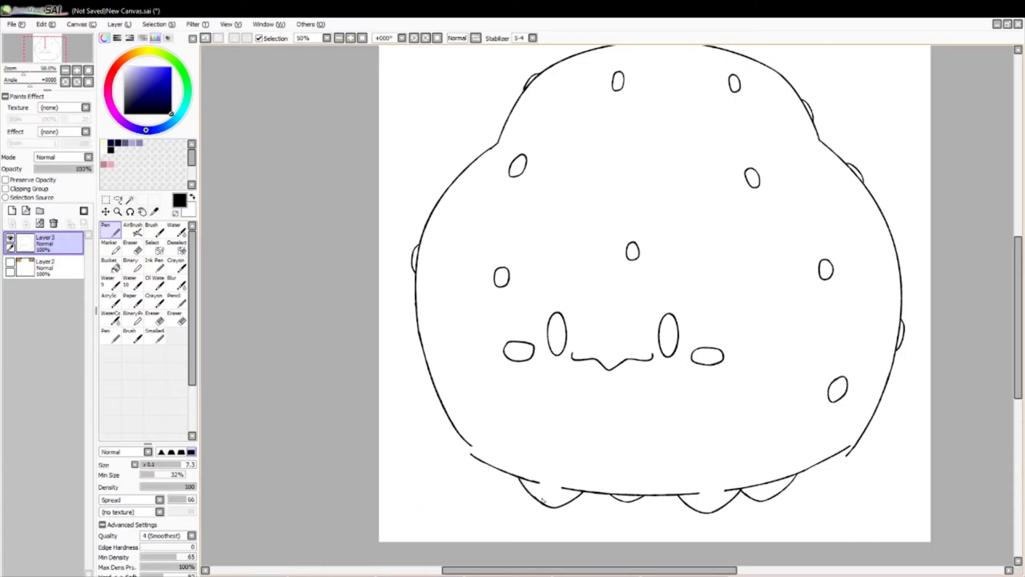
key(e)
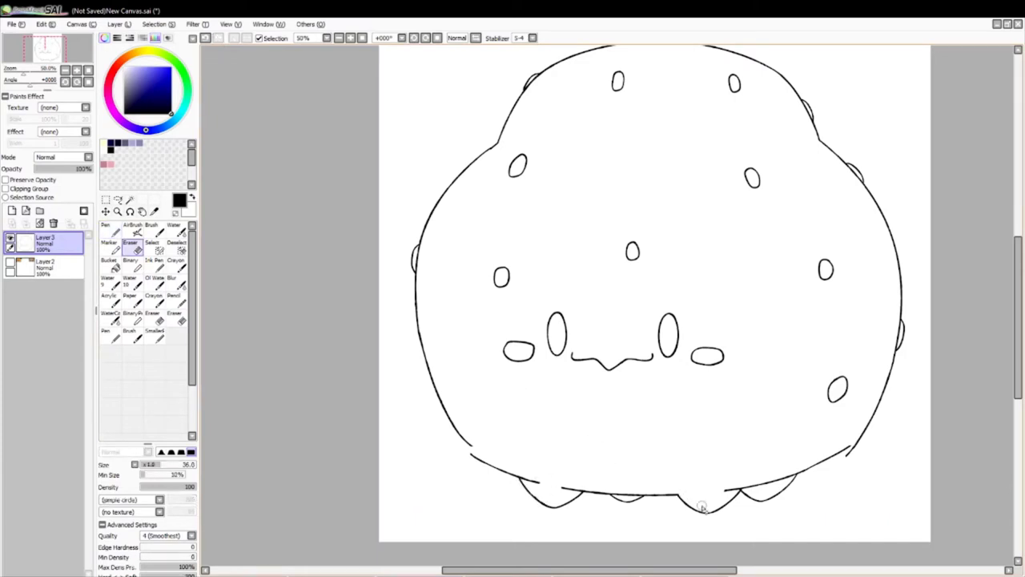
drag(849, 450, 870, 431)
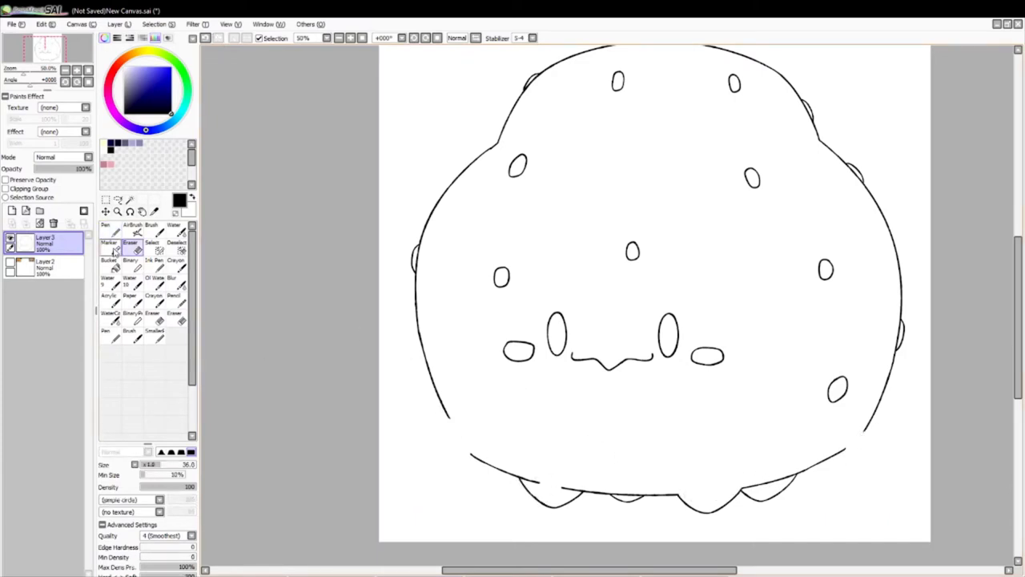
click(107, 230)
drag(449, 416, 472, 458)
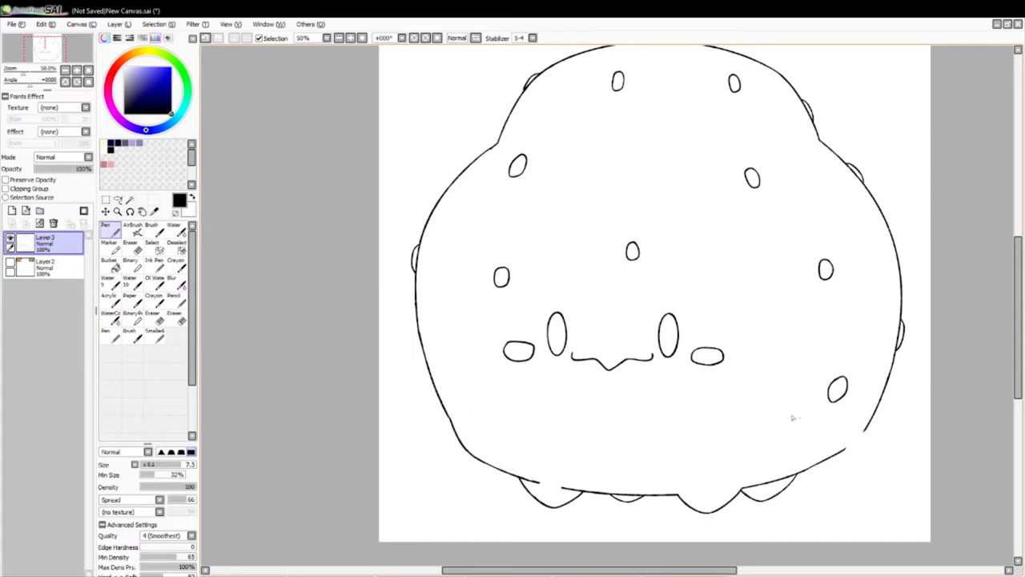
- Extend the right side of the body outline downward, with a temporary rectangular selection as a level guide, and erase the curve below it
key(m)
drag(450, 420, 871, 447)
key(n)
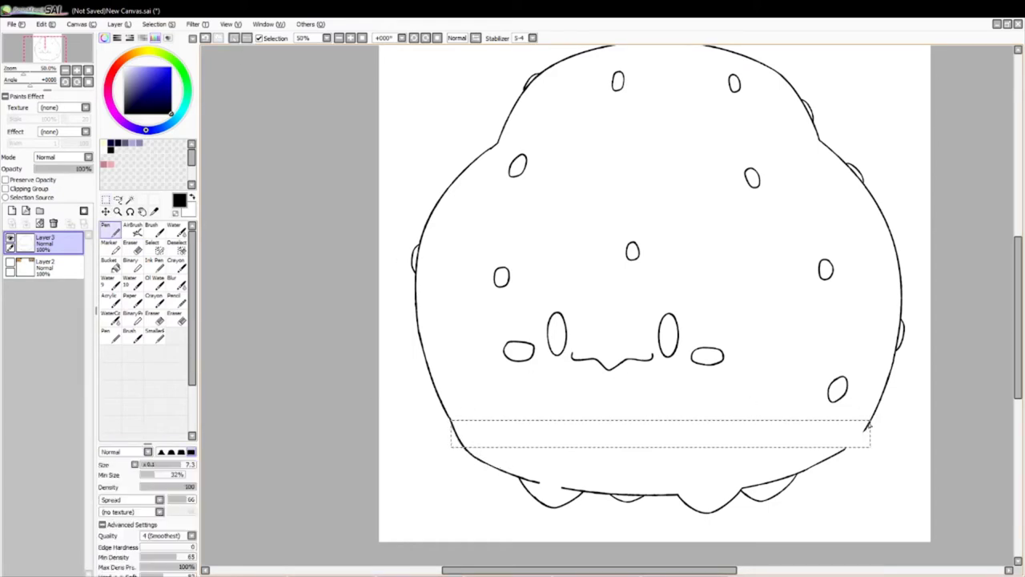
key(e)
key(n)
key(ctrl+d)
key(e)
key(ctrl+z)
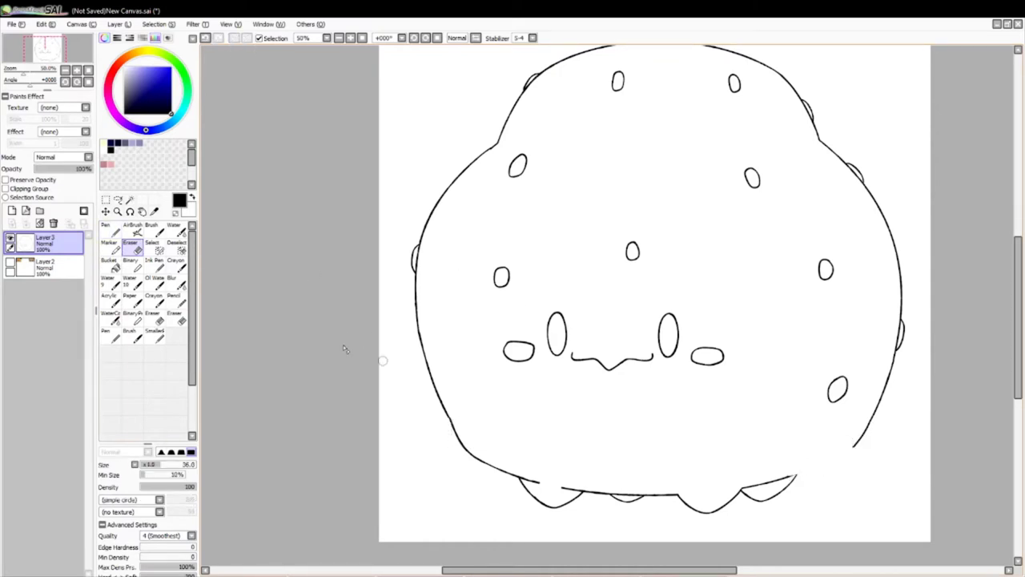
- Redraw the lower-right body corner as a smooth curve joining the right side to the bottom line above the feet
key(n)
mouse_move(859, 444)
mouse_down()
mouse_move(764, 491)
mouse_move(855, 446)
mouse_up()
key(ctrl+z)
key(e)
key(n)
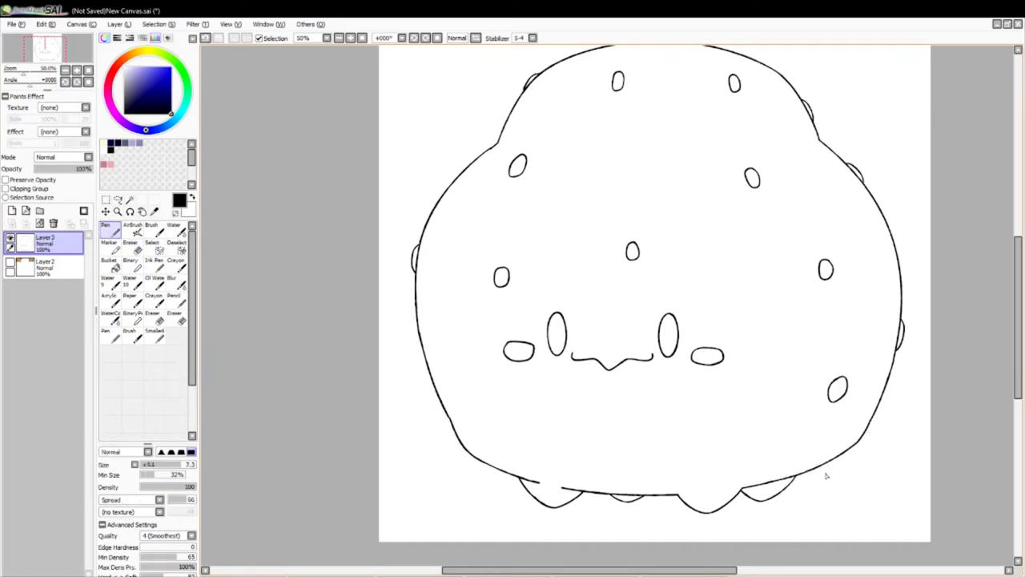
key(e)
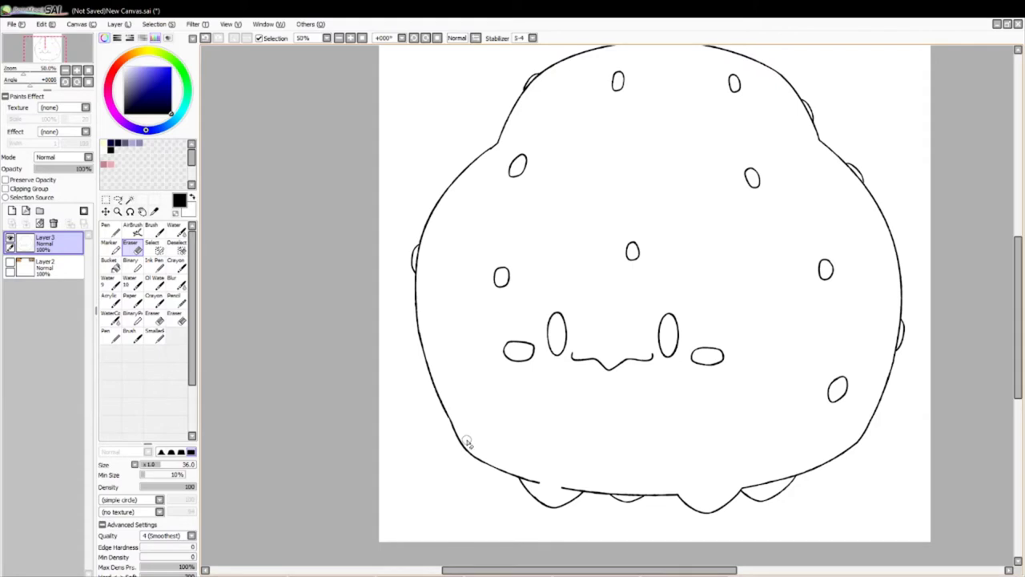
- Move the whole line drawing up and left, scale it up to the full canvas width, and apply the transformation
key(ctrl+alt+space)
click(431, 397)
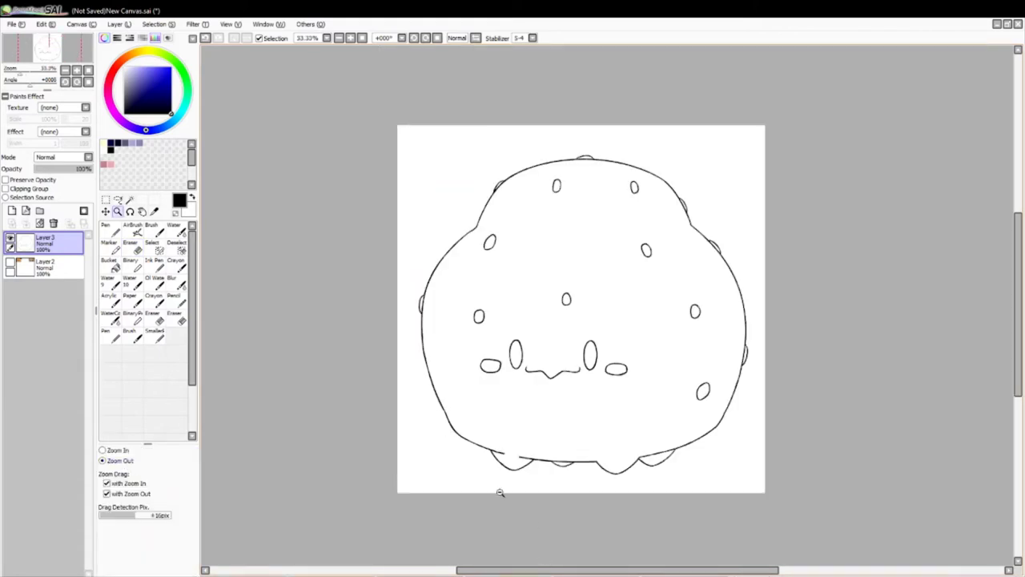
key(ctrl+t)
drag(492, 328, 471, 312)
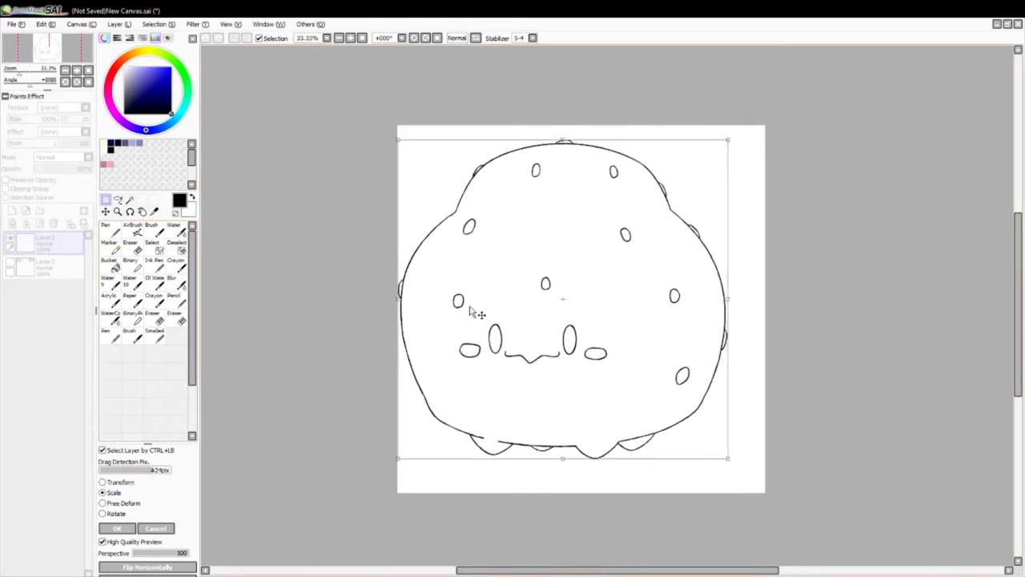
drag(727, 458, 765, 488)
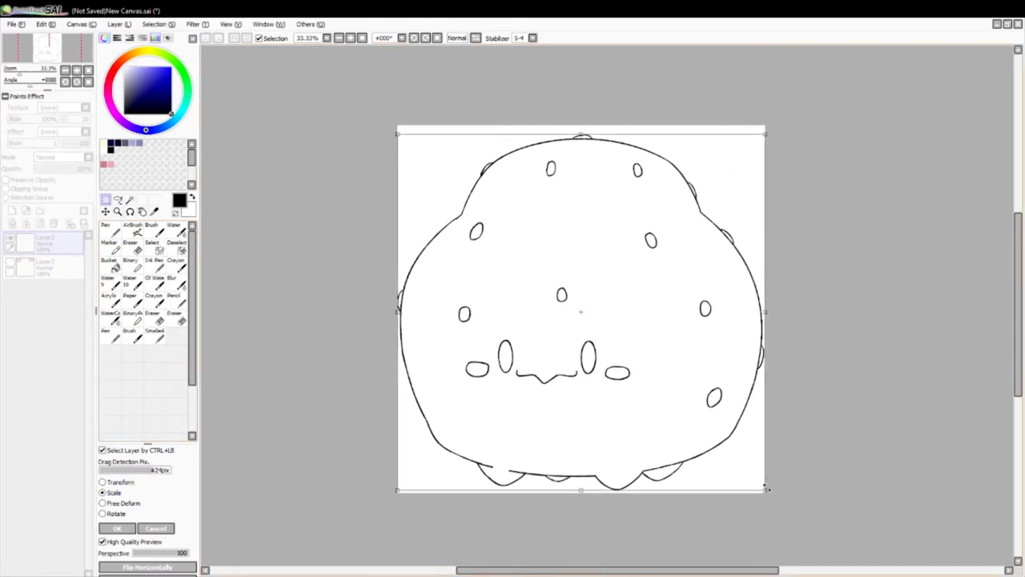
click(124, 527)
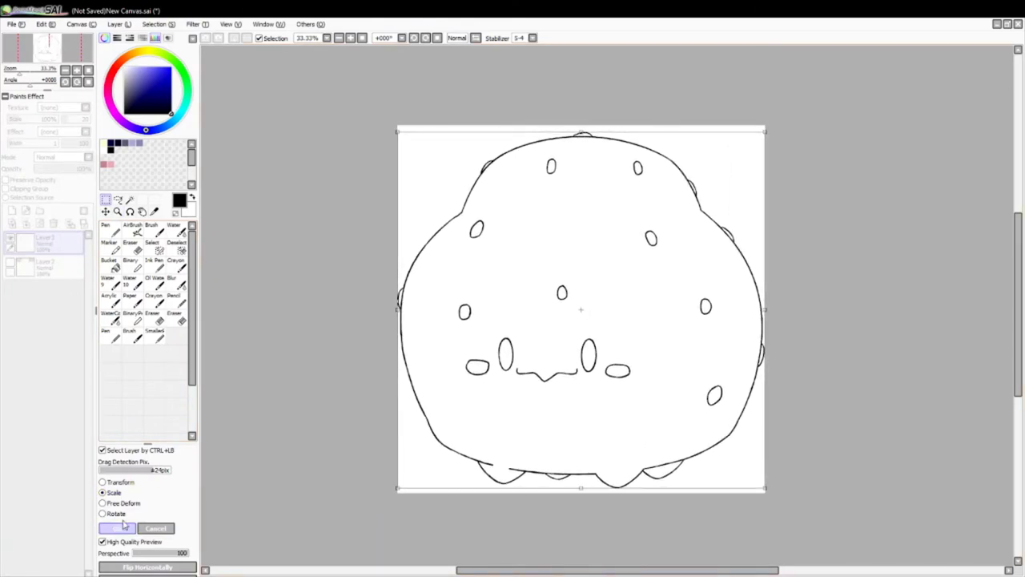
- Select the creature's shape from the line art and fill it with light pink on a new layer beneath the lines
click(130, 200)
click(581, 304)
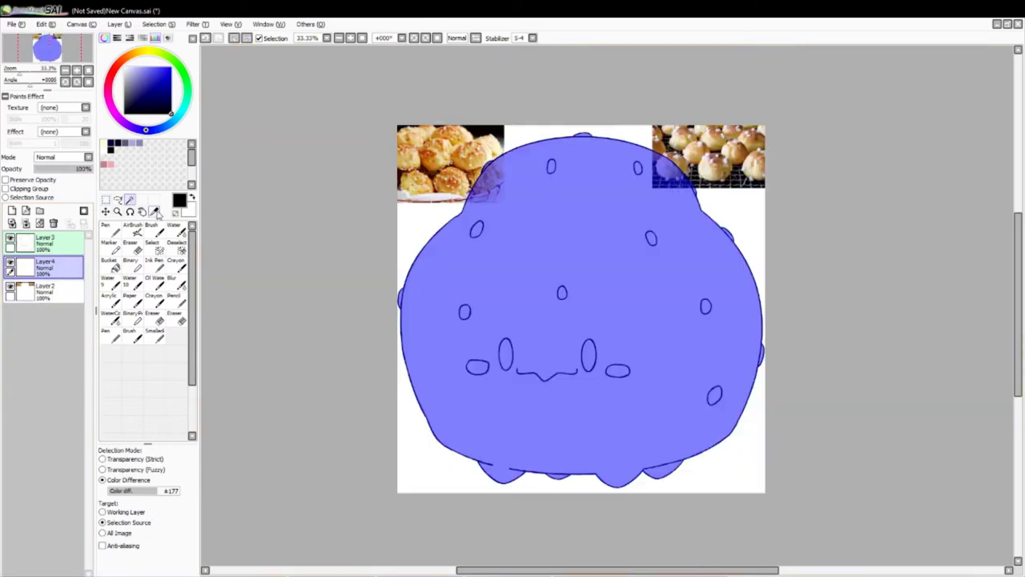
click(155, 211)
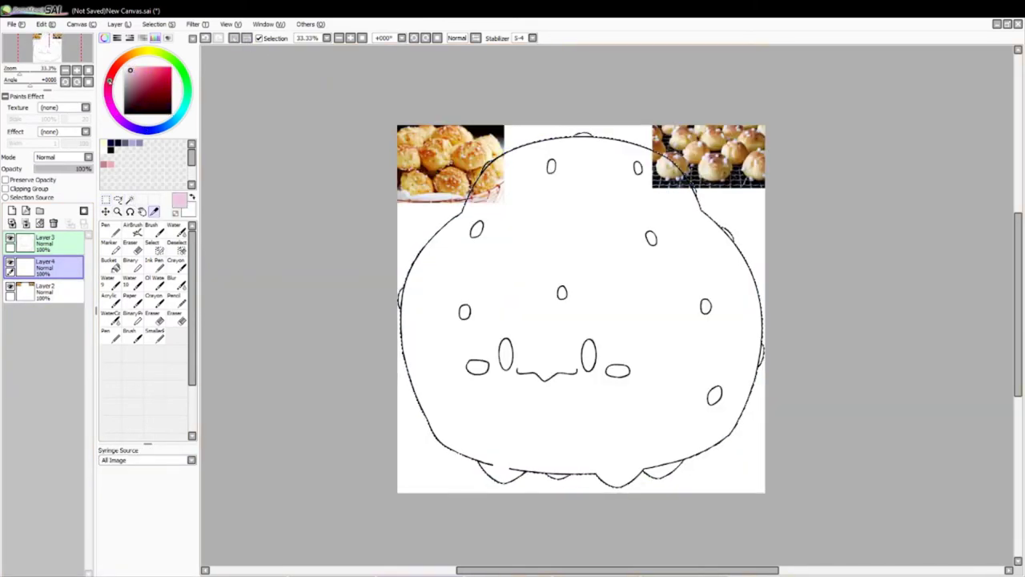
key(g)
key(ctrl+f)
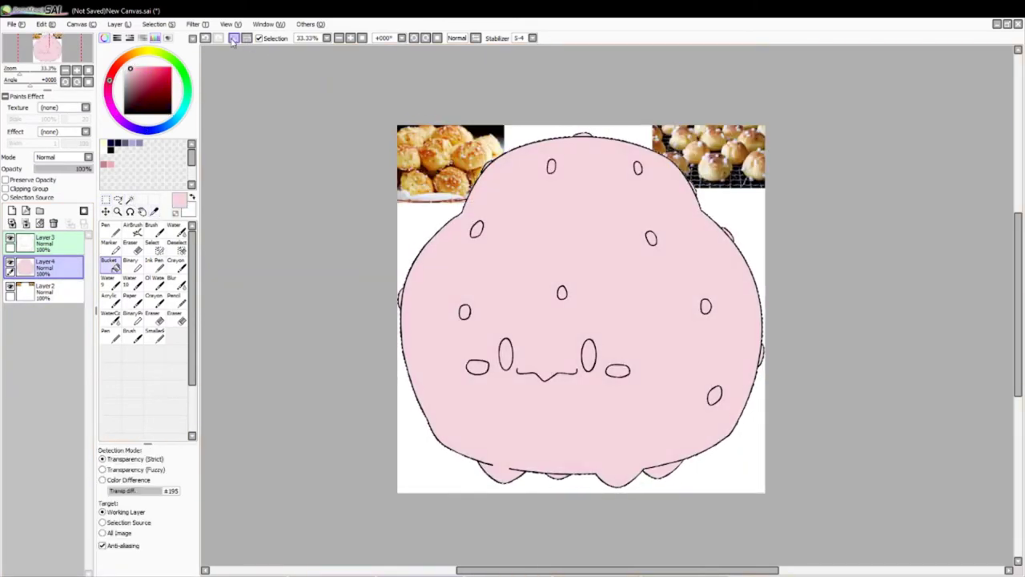
- Try a muted mauve cap with a wavy lower edge over the top of the body on a new layer
click(137, 75)
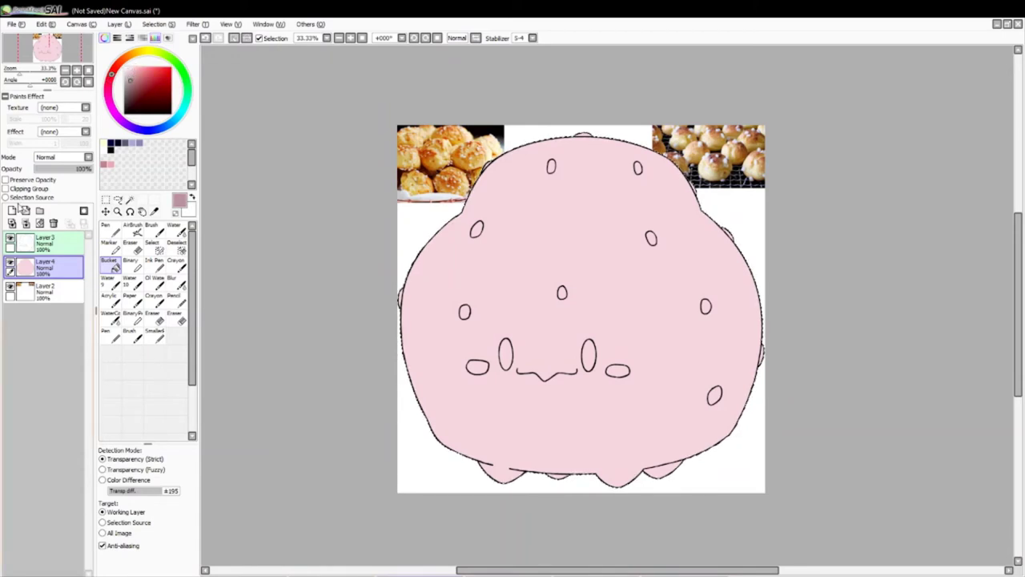
click(13, 210)
key(b)
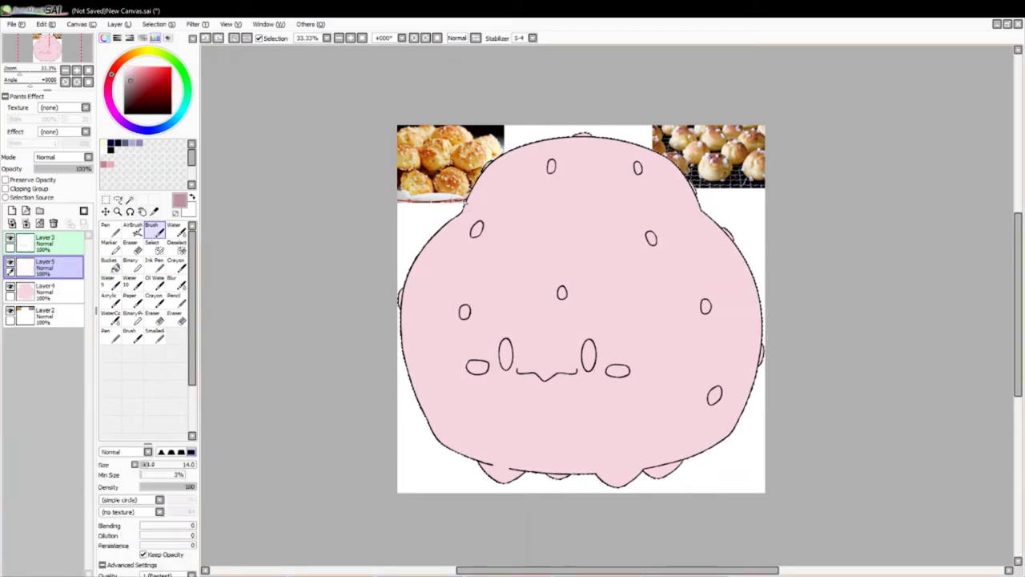
key(g)
click(484, 245)
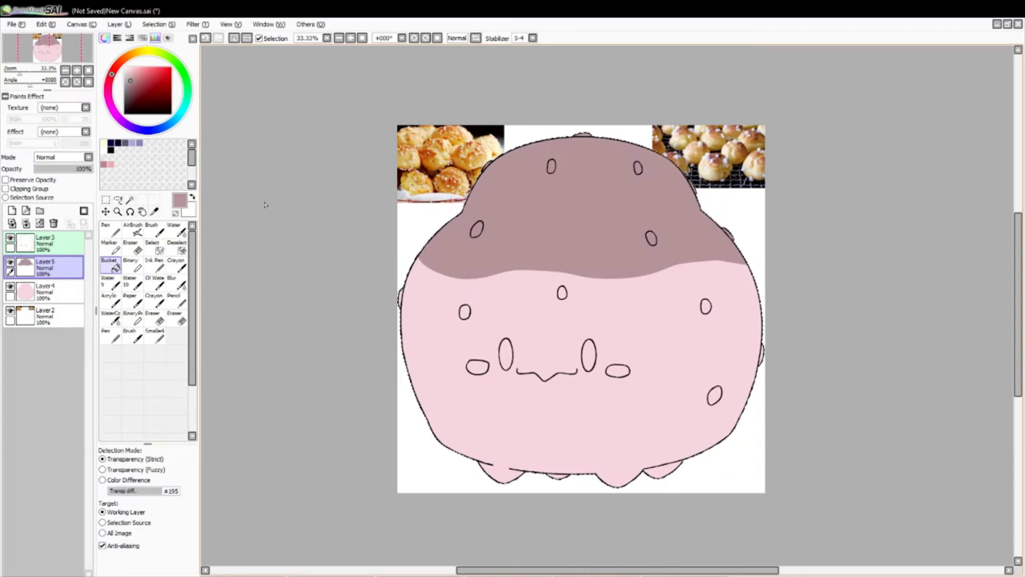
- Add a layer clipped to the body fill and flood it with a paler pink
click(129, 67)
click(44, 288)
click(13, 210)
click(5, 188)
click(560, 416)
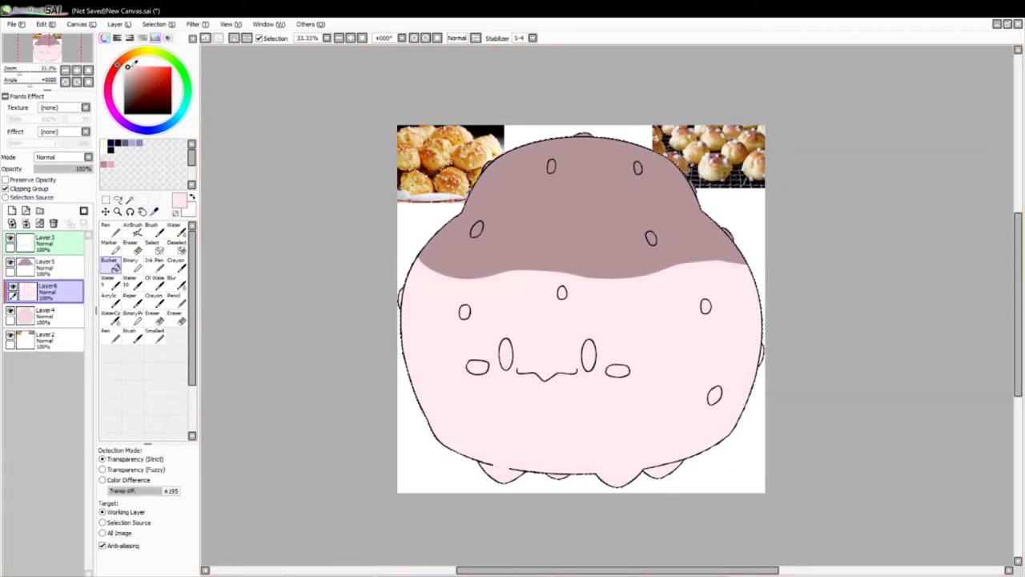
- Clear the selection and delete the layer with the mauve cap
click(233, 38)
click(44, 264)
click(53, 223)
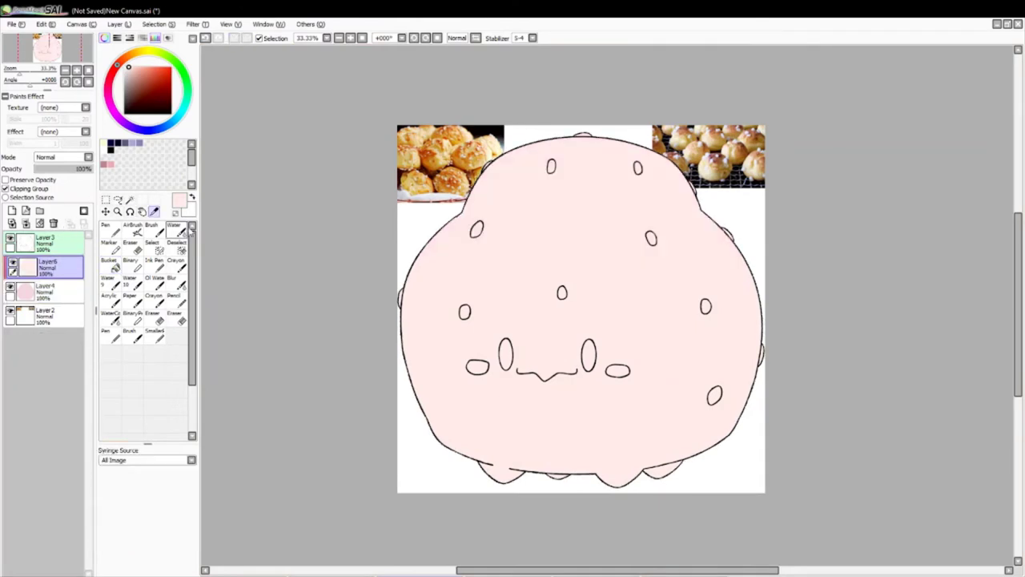
- Choose a muted brownish pink as the drawing colour and select the body area inside the line art
click(136, 77)
click(130, 199)
click(553, 240)
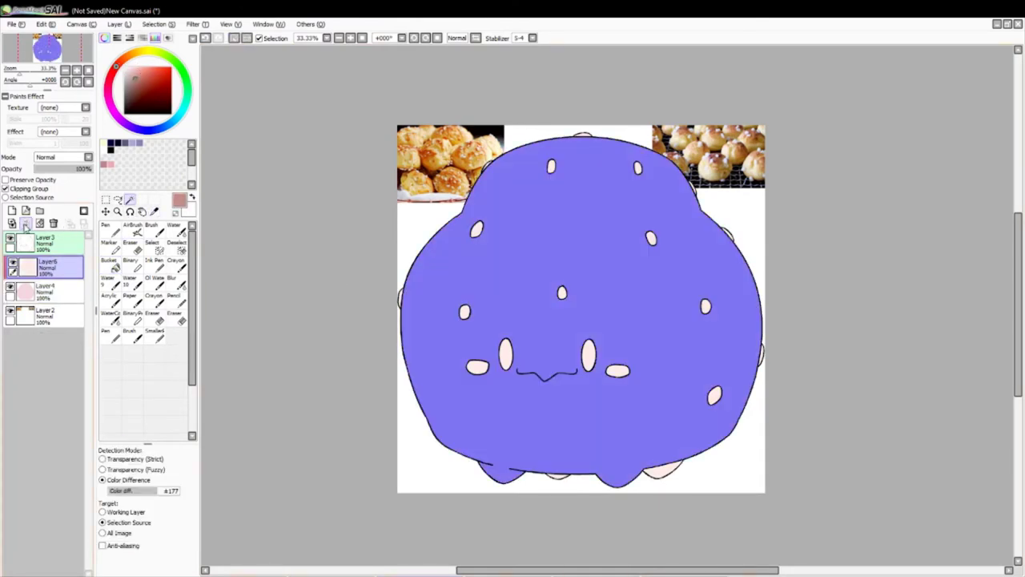
- Try out brownish-pink brush strokes on the upper body and around the left eye on a new layer
click(152, 227)
drag(543, 238, 525, 250)
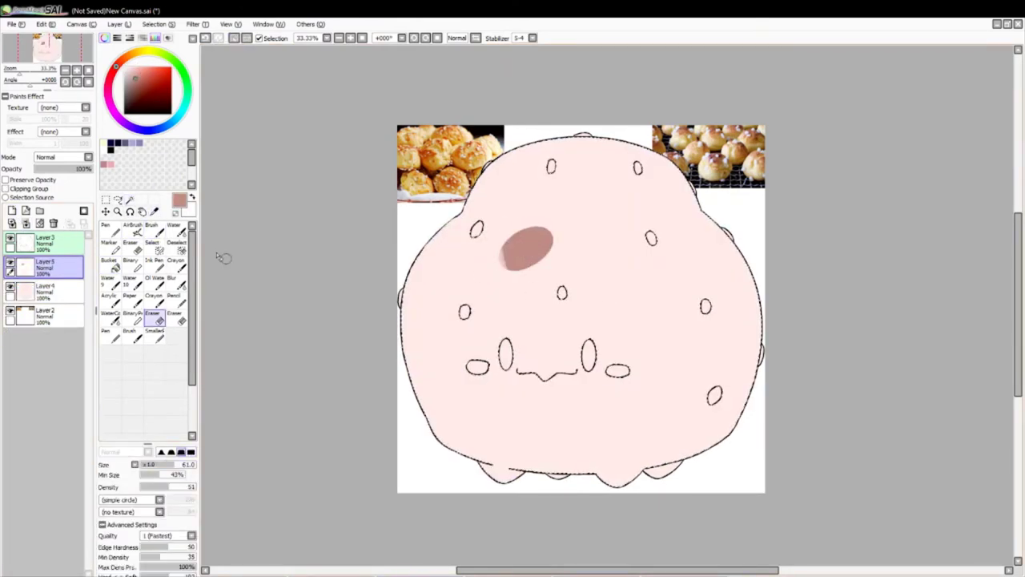
key(alt)
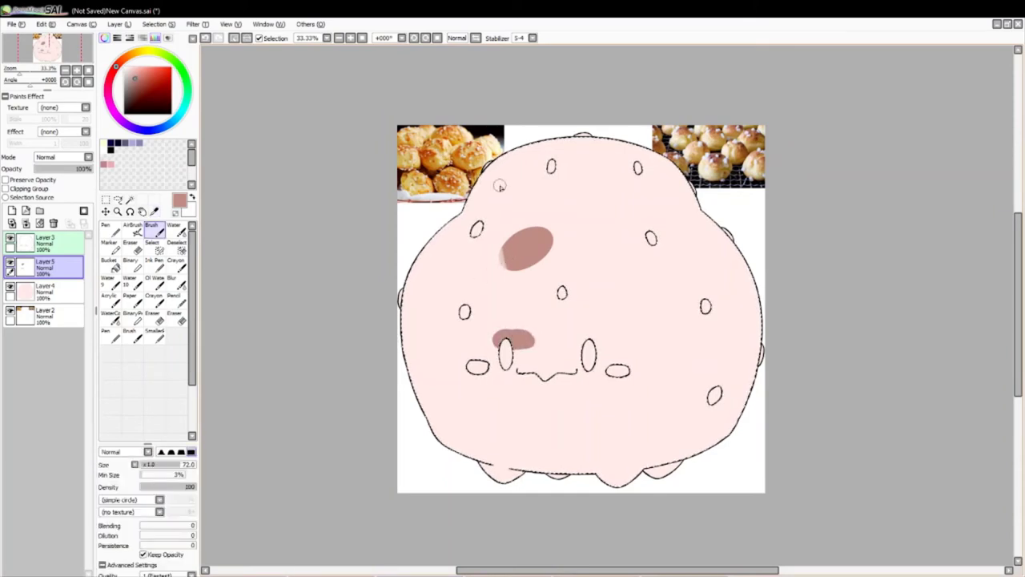
click(498, 183)
mouse_move(506, 240)
mouse_down()
mouse_move(540, 255)
mouse_move(520, 250)
mouse_up()
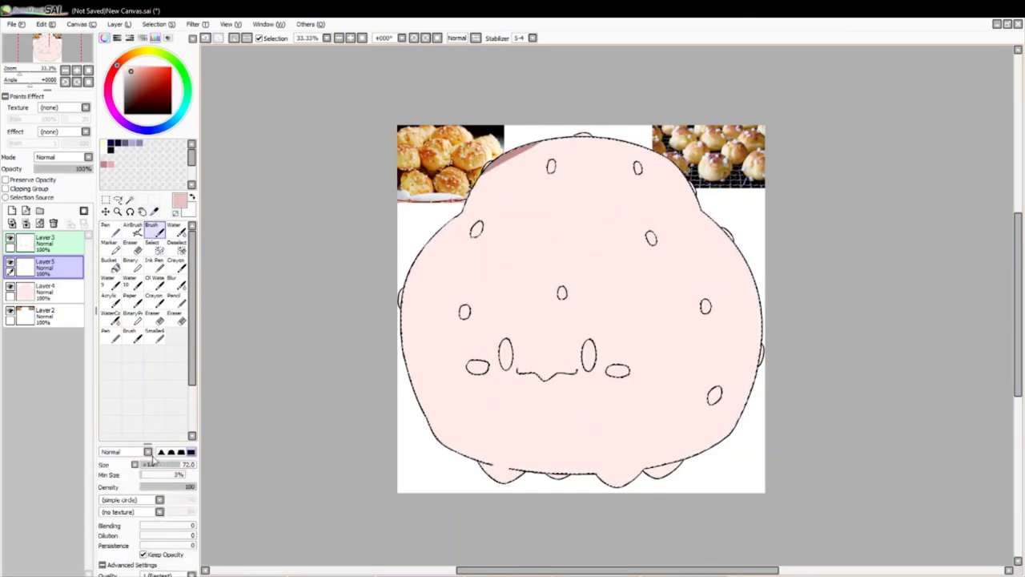
- Paint a wavy lower edge across the upper body, fill the cap above it with brownish pink, and clear the selection
mouse_move(433, 240)
mouse_down()
mouse_move(526, 254)
mouse_move(725, 244)
mouse_up()
key(alt)
click(493, 161)
click(576, 200)
key(ctrl+d)
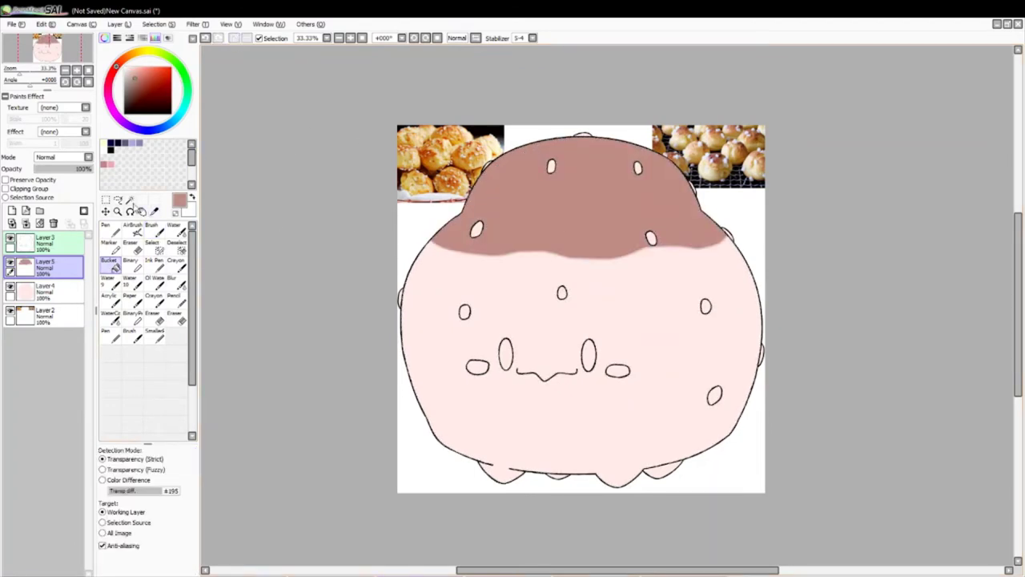
- Select all the seed spots, including those on the body's edges, plus both cheeks, and paint them white on a new layer
click(551, 166)
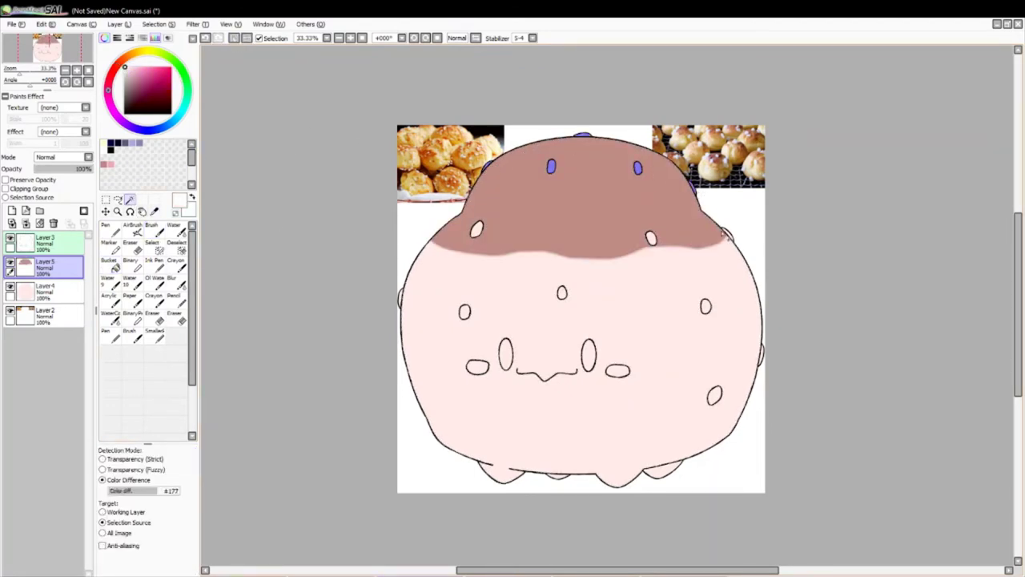
click(477, 228)
click(464, 312)
click(477, 367)
click(562, 293)
click(617, 371)
click(705, 306)
click(714, 395)
click(761, 355)
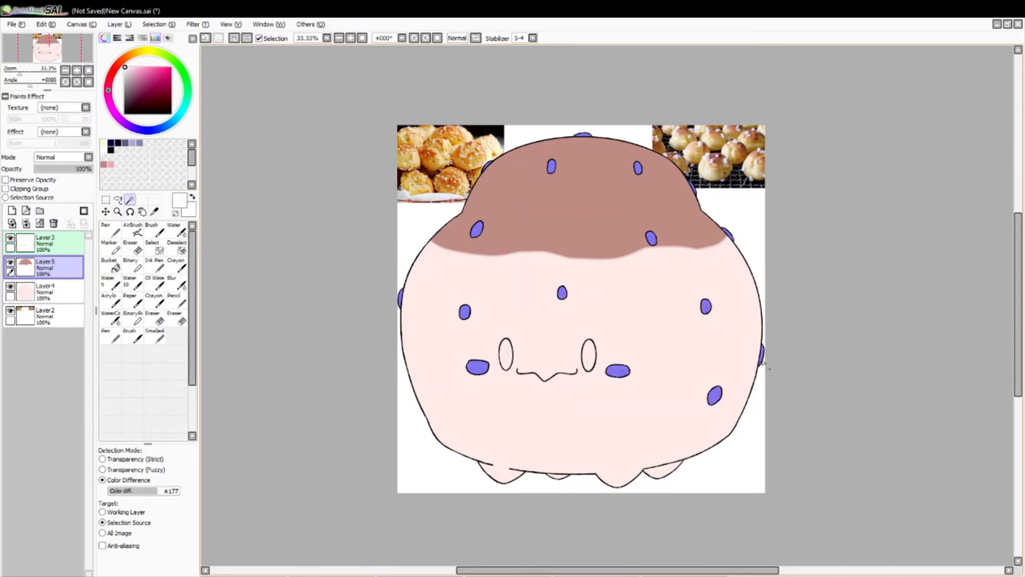
click(152, 229)
click(12, 211)
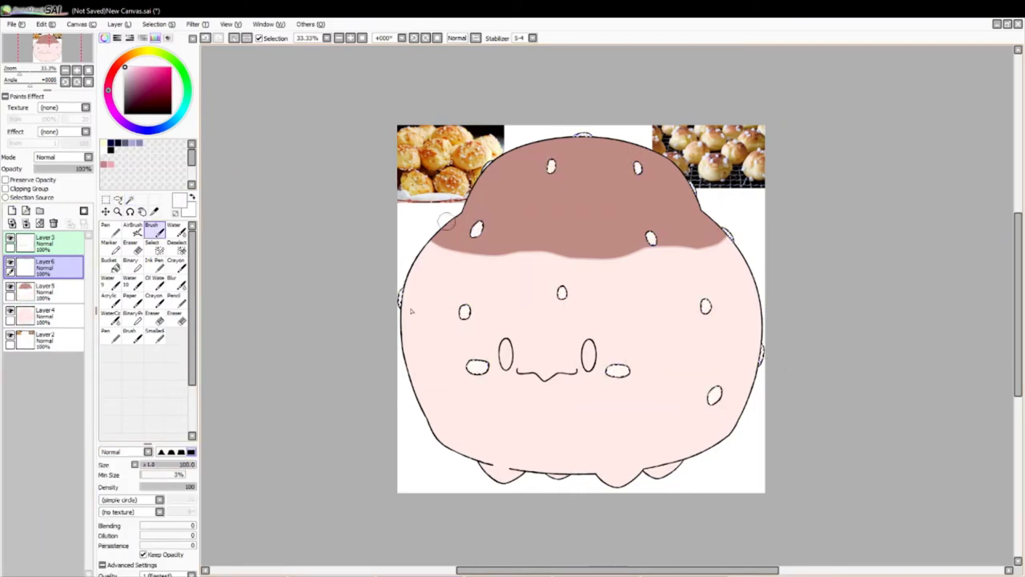
- Draw an extra black-outlined seed on the body's lower-left edge in the line art and fill it off-white on the seed layer
click(44, 243)
click(153, 211)
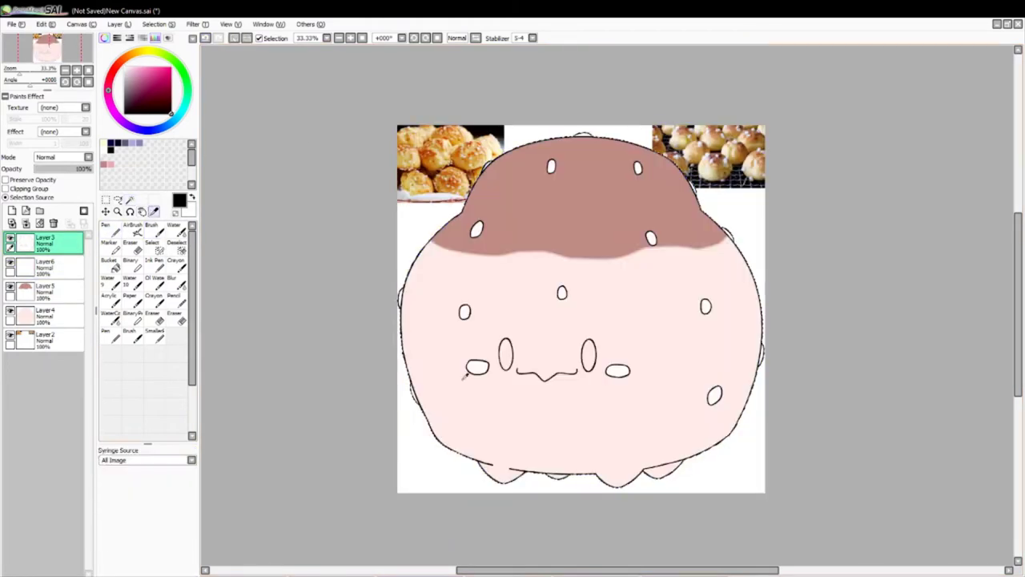
click(464, 376)
click(44, 316)
click(44, 266)
click(110, 259)
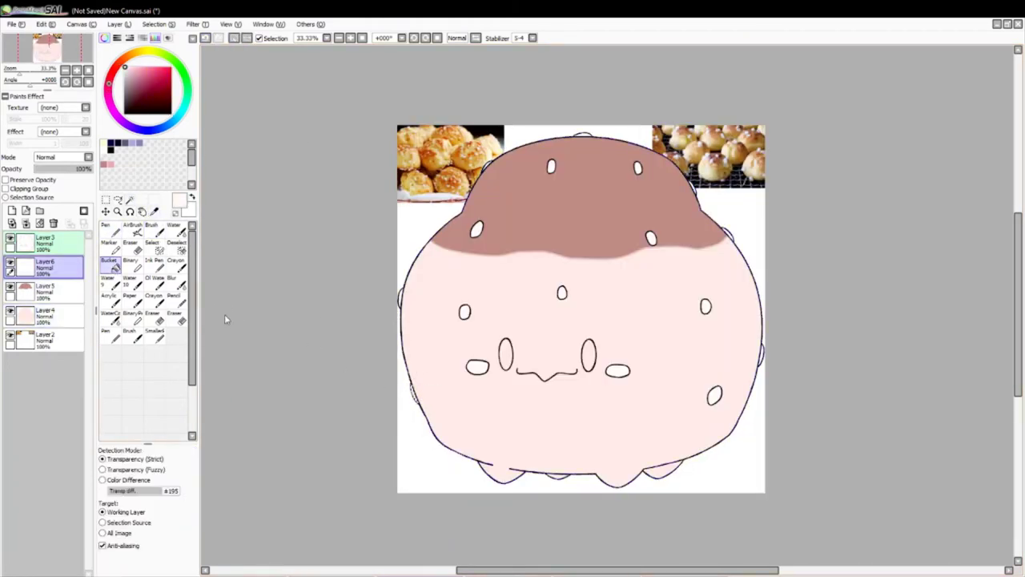
- Fill both eyes with light blue and clear the selection
click(154, 211)
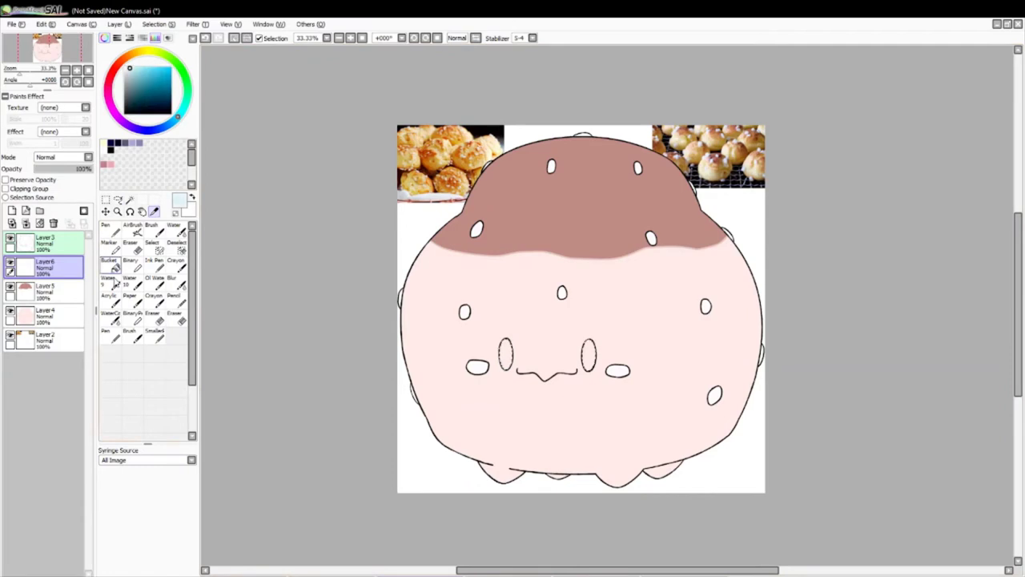
click(109, 261)
key(ctrl+d)
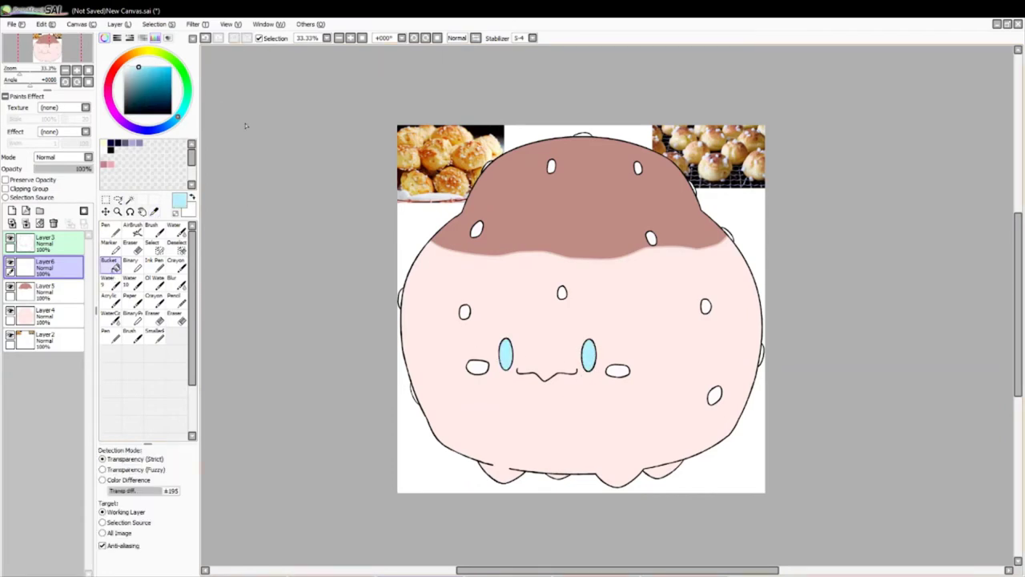
- Select the body and paint a slightly darker pink shadow along its lower edge and over the feet
alt+click(510, 426)
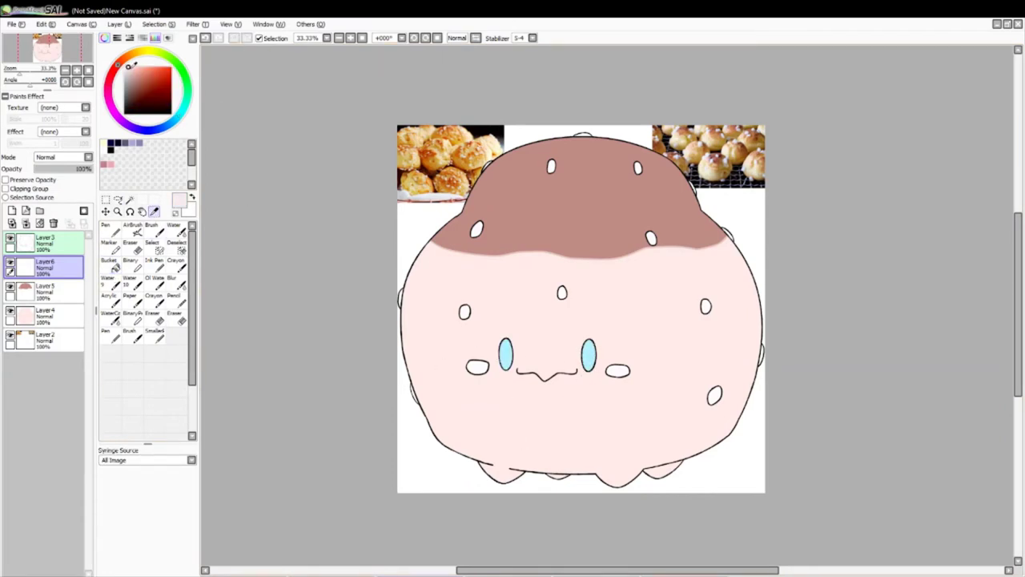
click(130, 199)
click(512, 424)
click(151, 227)
mouse_move(499, 457)
mouse_down()
mouse_move(758, 420)
mouse_move(460, 455)
mouse_move(540, 482)
mouse_move(566, 470)
mouse_up()
key(e)
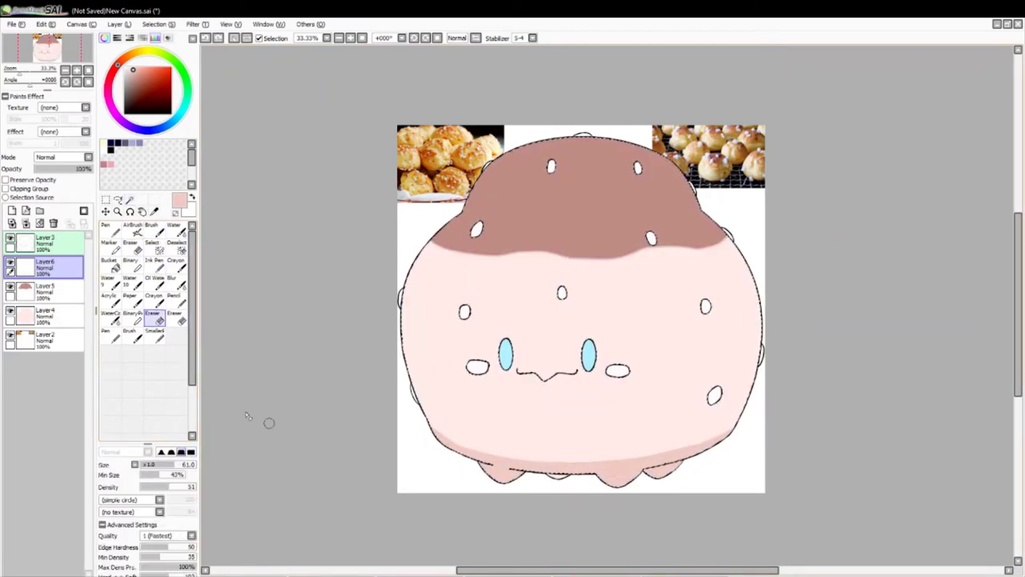
- Repaint the darker pink shadow along the body's lower edge as a slightly wider curved band and clear the selection
key(alt)
alt+click(564, 458)
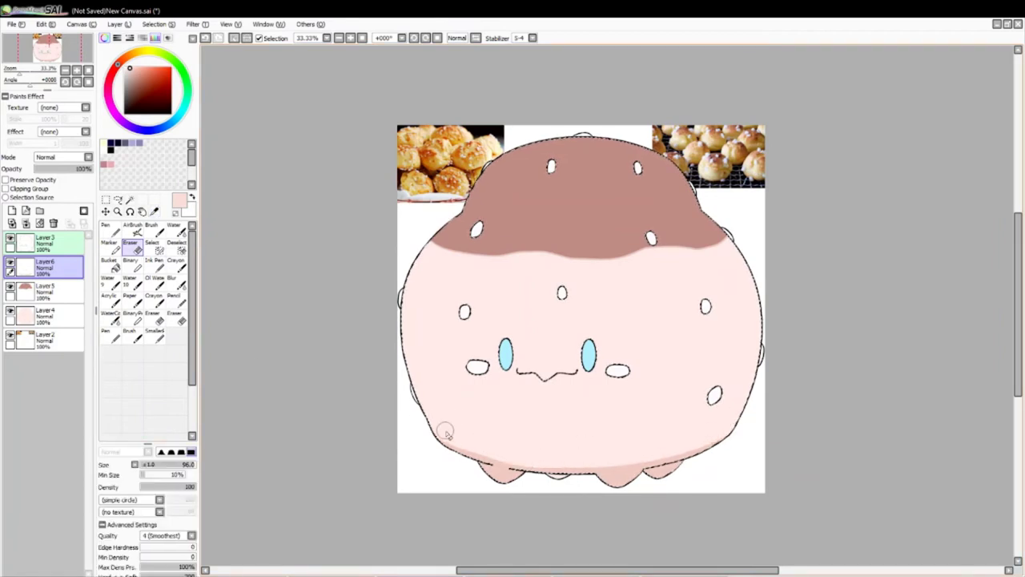
key(b)
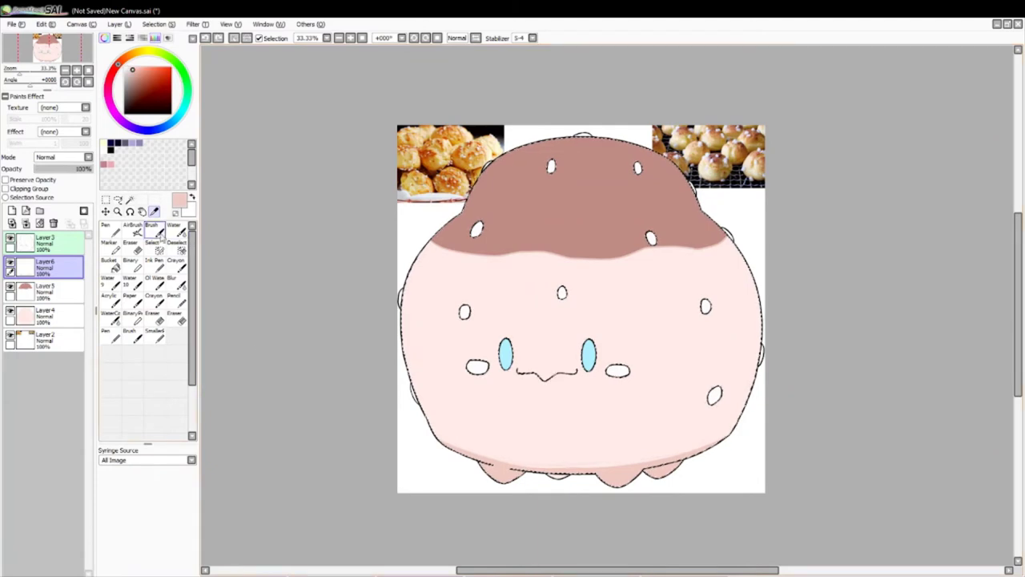
key(ctrl+plus)
key(ctrl+plus)
click(153, 295)
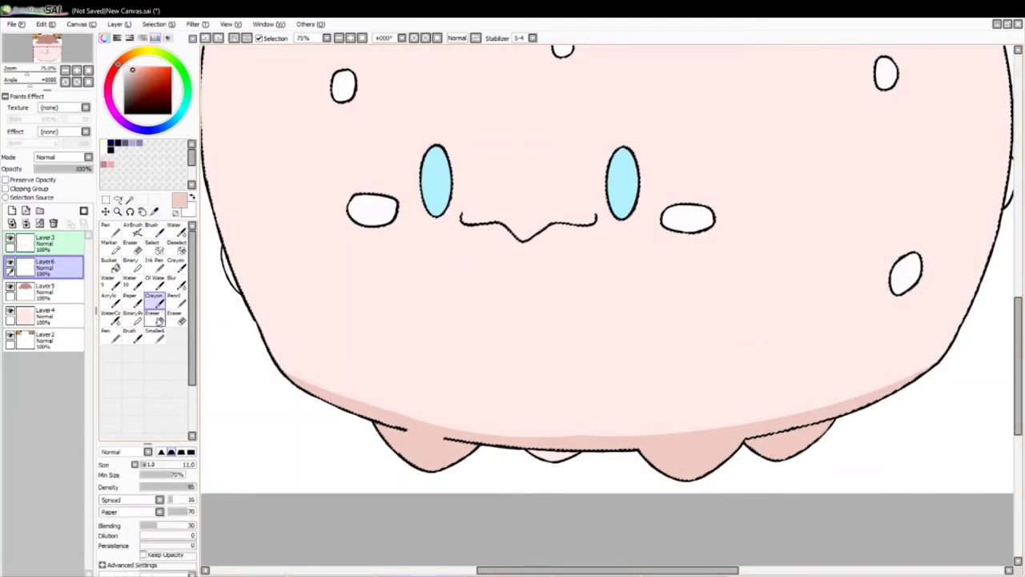
click(153, 228)
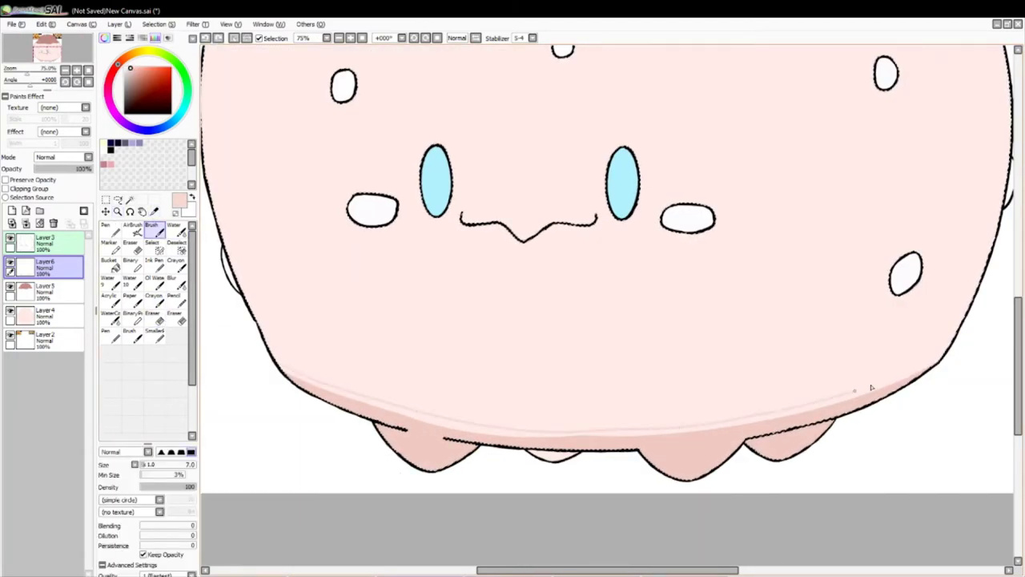
key(ctrl+z)
key(ctrl+z)
key(ctrl+space)
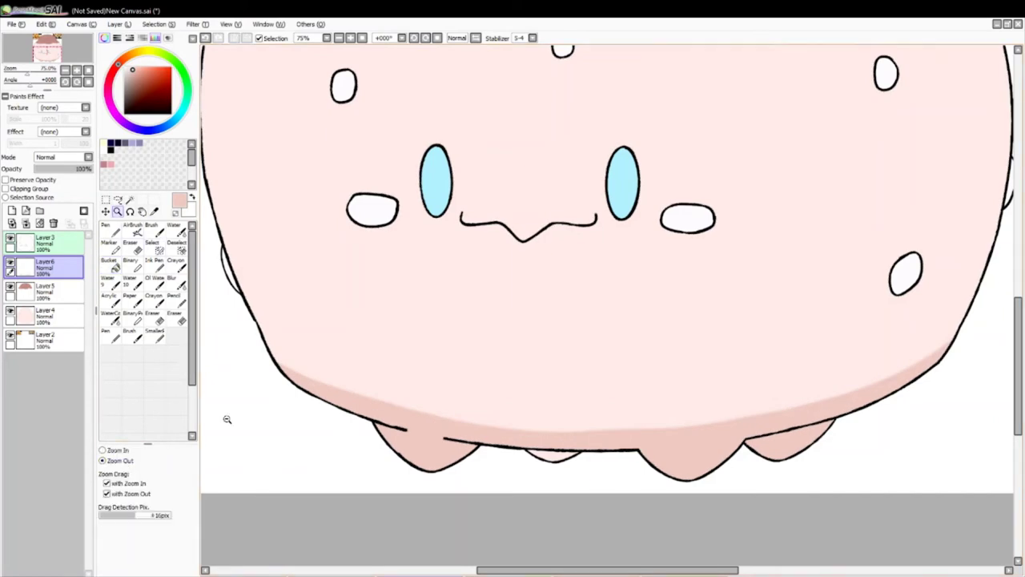
click(227, 419)
click(102, 450)
click(235, 286)
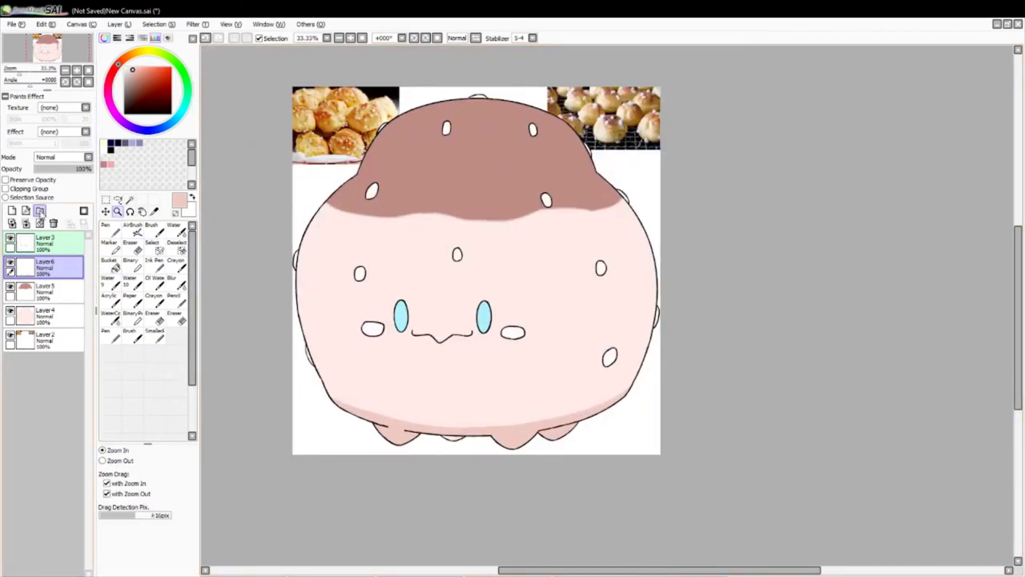
- Group the colour layers into a hidden folder, add a black layer at 51% opacity and a new shading layer, and select the body
click(40, 211)
click(36, 280)
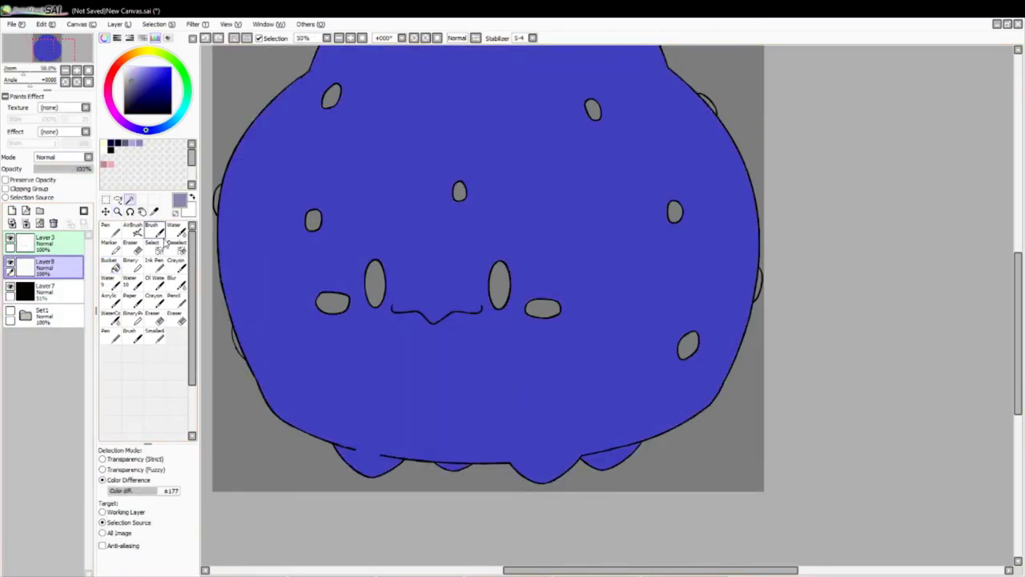
click(154, 229)
mouse_move(240, 344)
mouse_down()
mouse_move(492, 365)
mouse_move(757, 241)
mouse_up()
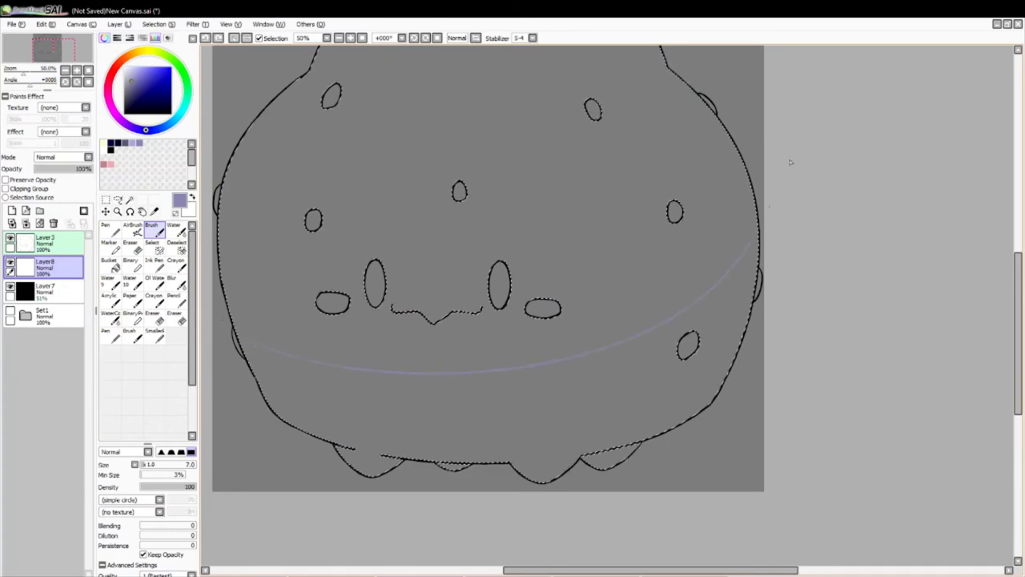
key(ctrl+z)
drag(242, 320, 738, 247)
key(ctrl+z)
mouse_move(242, 335)
mouse_down()
mouse_move(376, 381)
mouse_move(545, 367)
mouse_up()
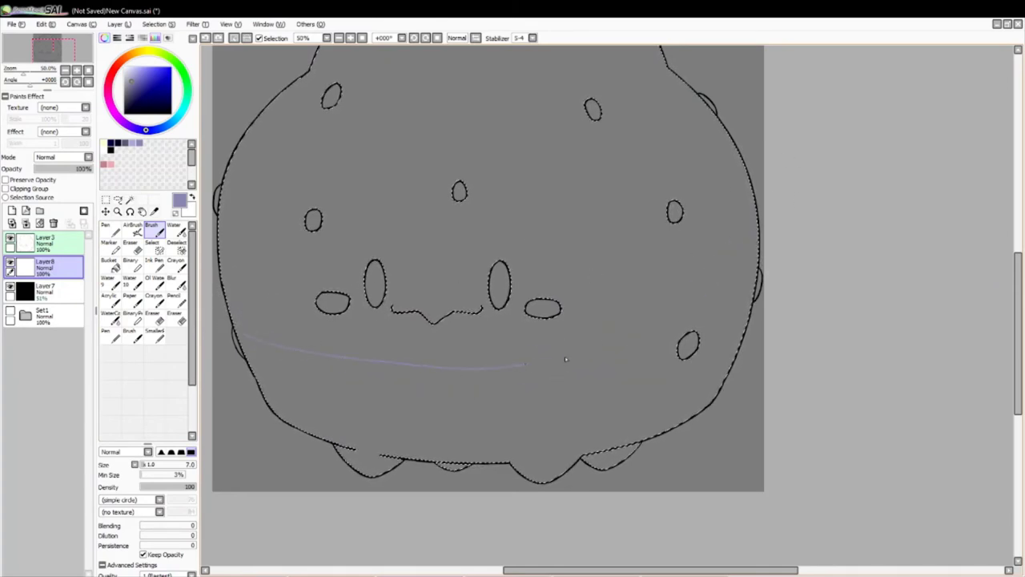
key(ctrl+z)
drag(240, 336, 753, 325)
key(ctrl+z)
drag(241, 333, 555, 389)
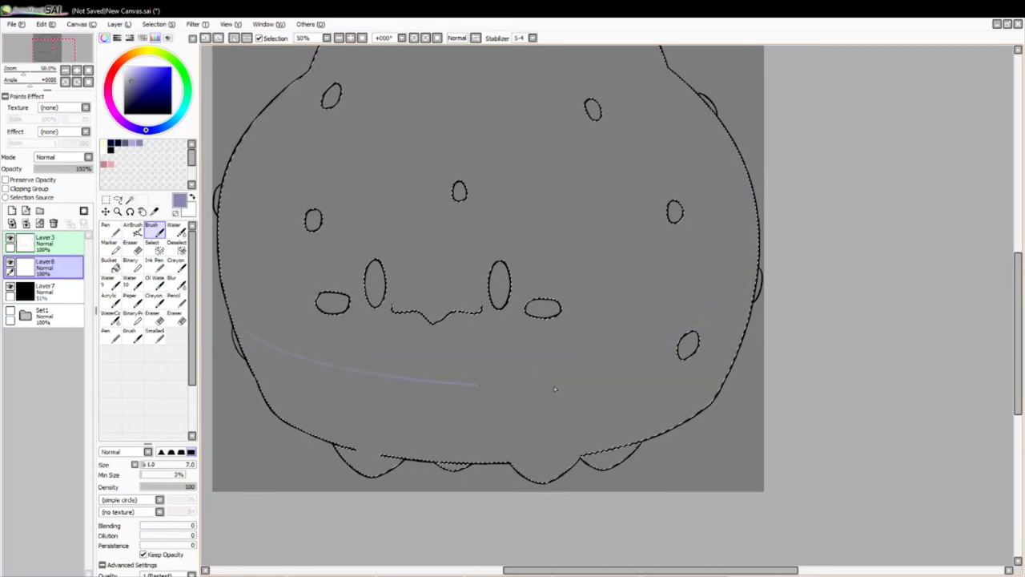
key(ctrl+z)
- Draw a curved shadow edge across the selected lower body, fill the area beneath it with dark navy, and clear the selection
drag(232, 324, 753, 236)
click(136, 102)
click(110, 263)
click(423, 433)
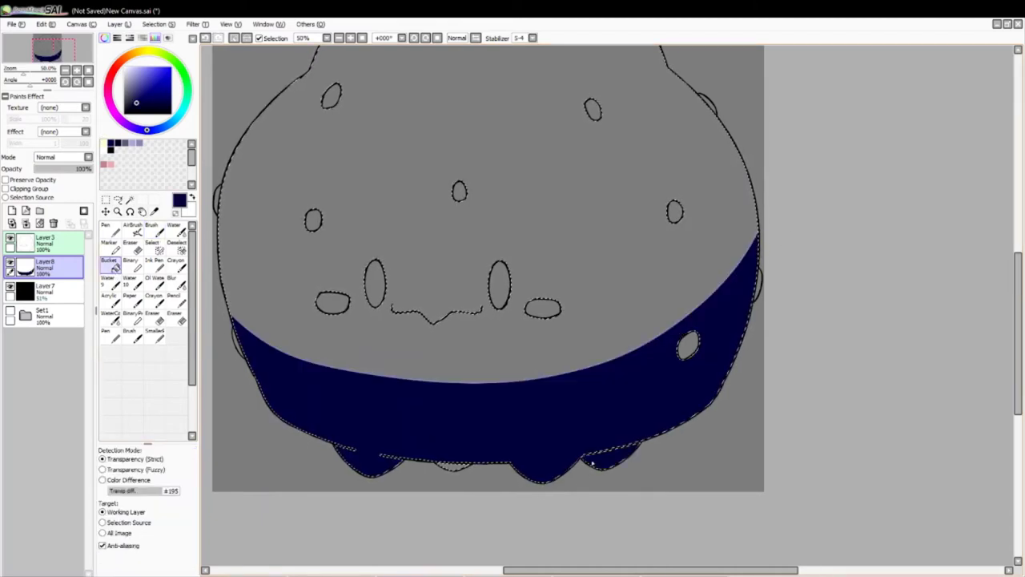
key(ctrl+d)
- Select the seeds on the lower body and its lower edges and shade them dark navy
click(130, 201)
click(686, 346)
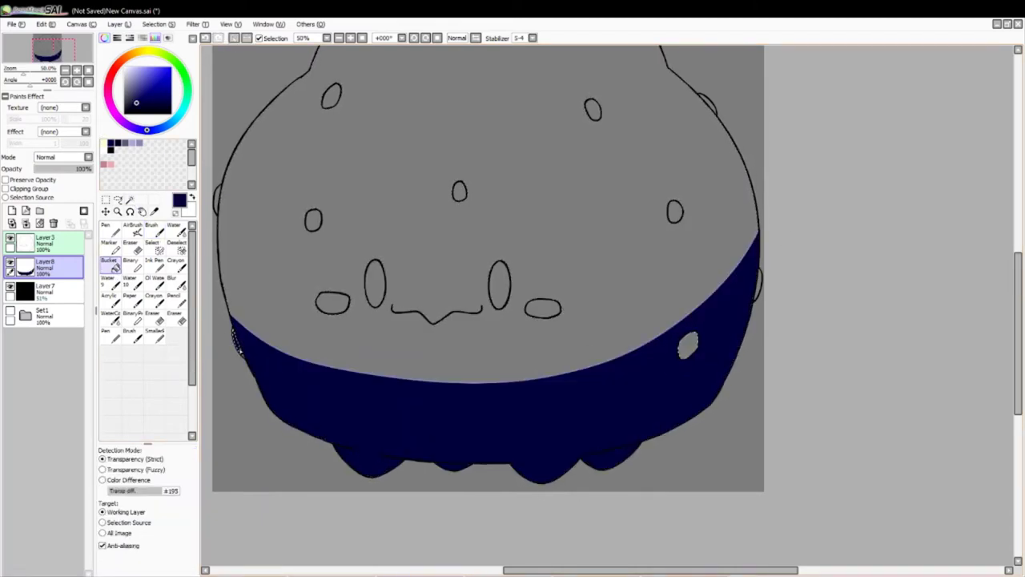
key(b)
click(686, 346)
click(110, 264)
- Select the remaining seeds on the upper body and edges and fill their lower parts with dark navy
click(130, 200)
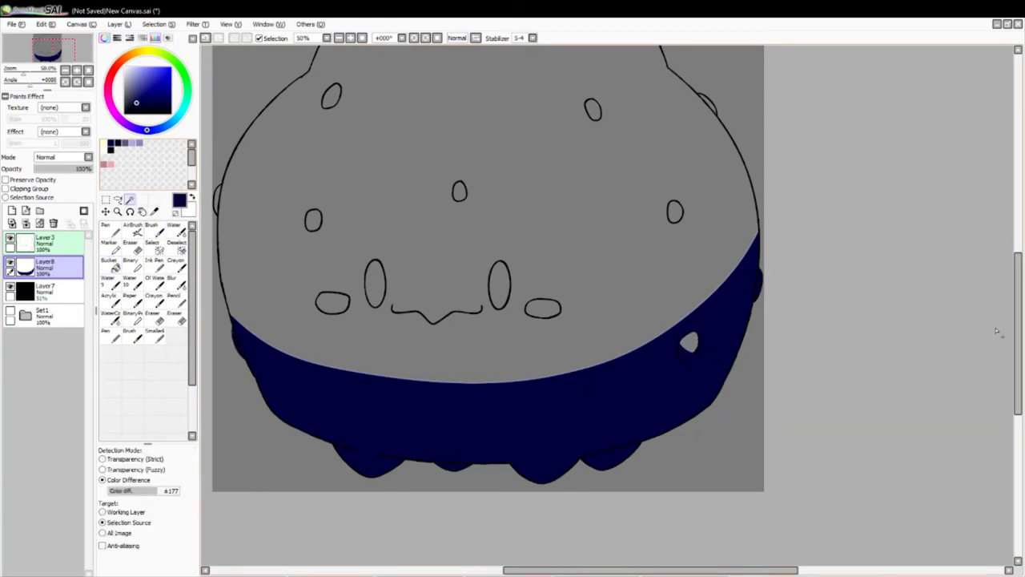
scroll(710, 198, up, 3)
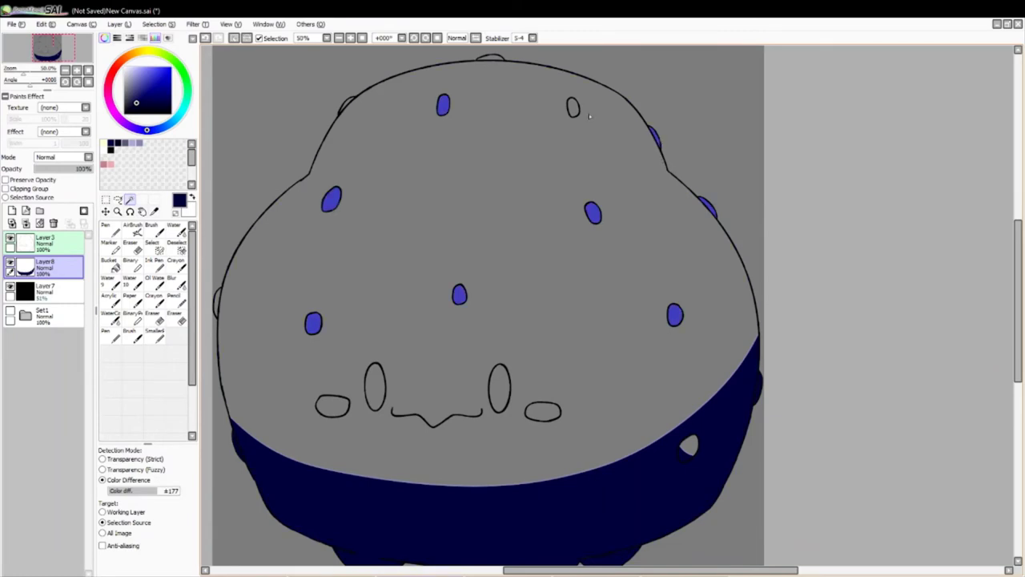
click(157, 232)
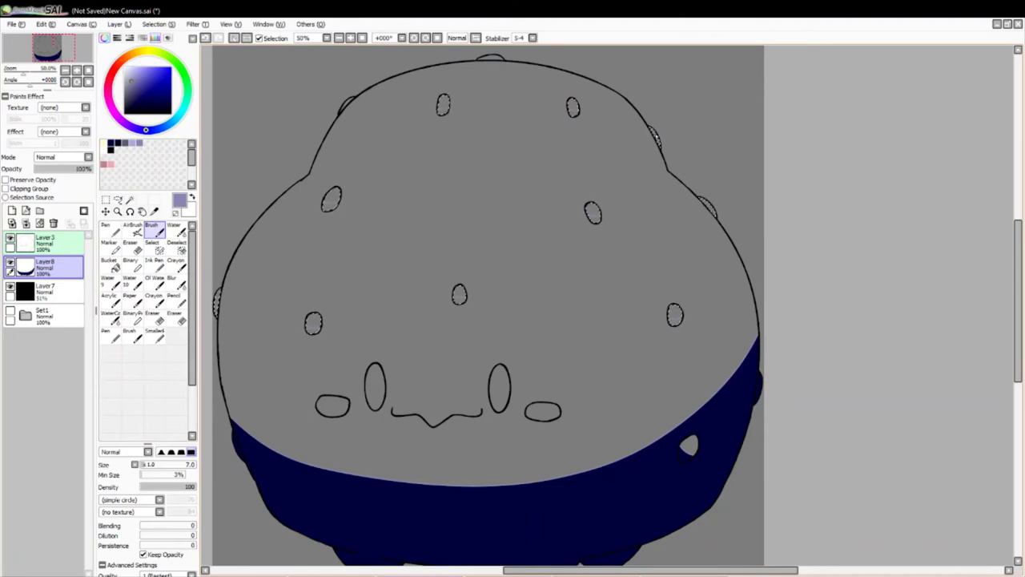
click(117, 143)
click(108, 262)
click(314, 327)
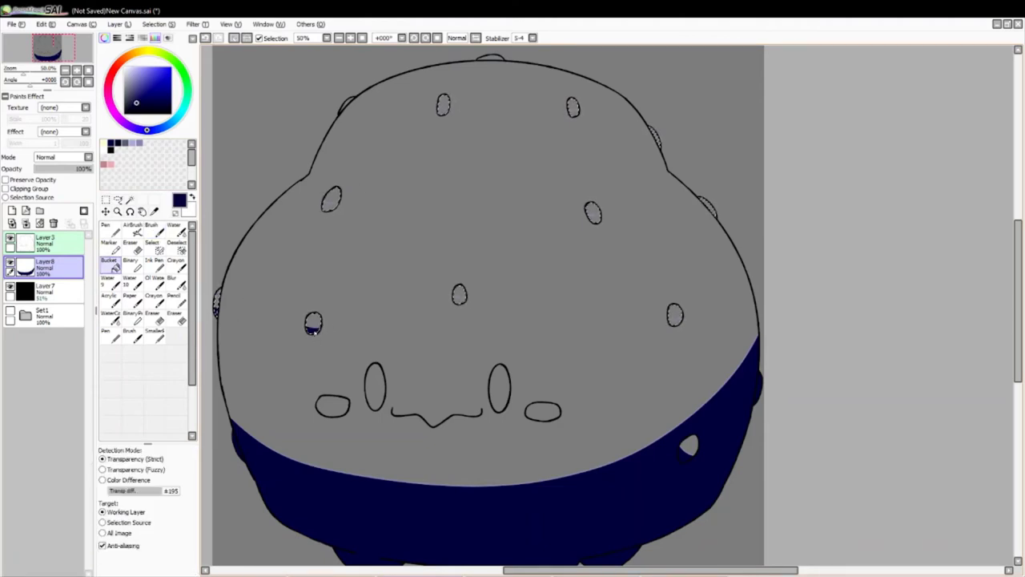
click(459, 299)
click(675, 320)
click(593, 217)
click(706, 210)
click(572, 108)
click(443, 106)
click(331, 199)
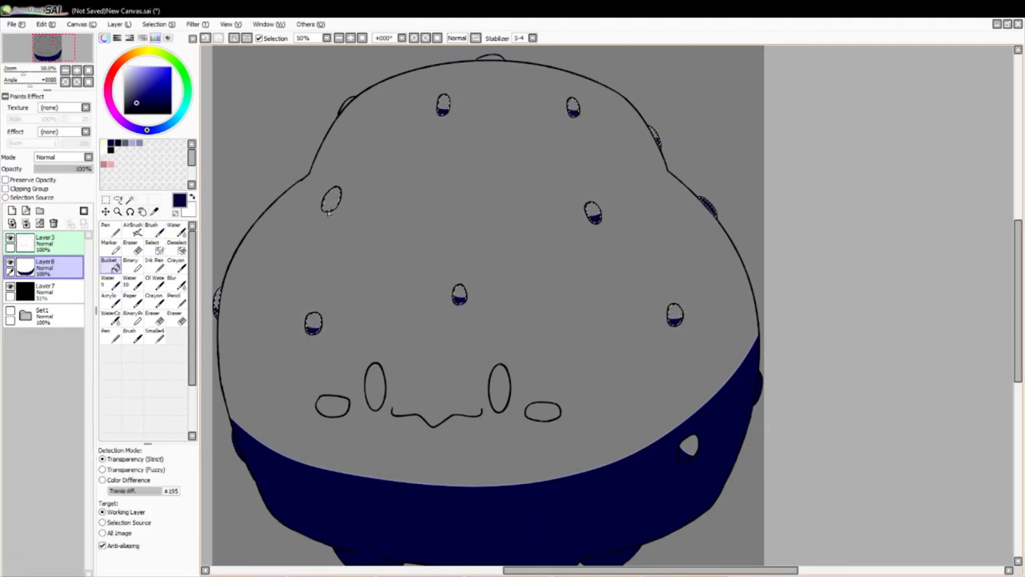
- Select both cheeks and fill their lower parts with dark navy
click(130, 200)
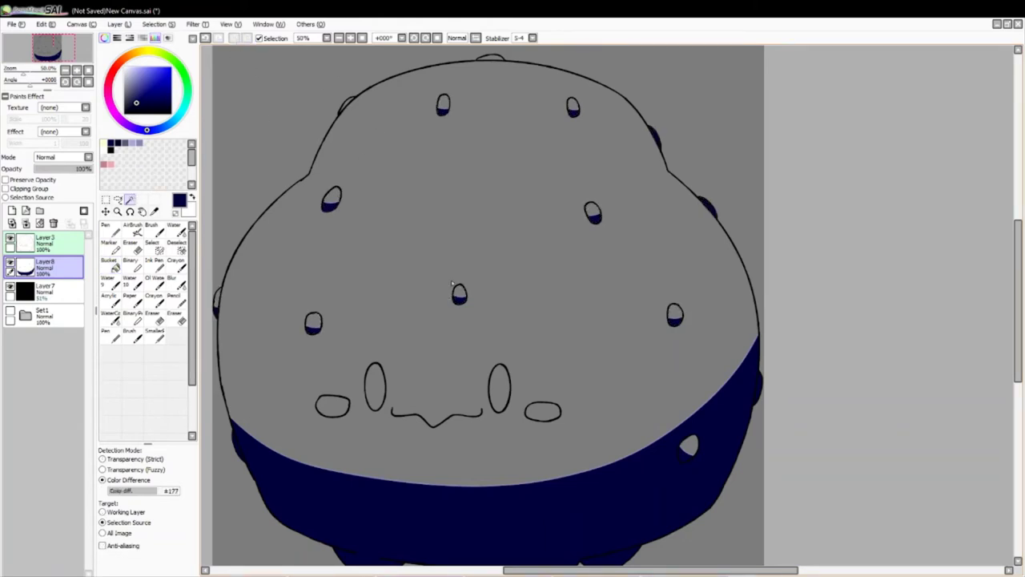
click(332, 406)
click(543, 411)
click(140, 143)
click(151, 228)
click(118, 146)
click(110, 267)
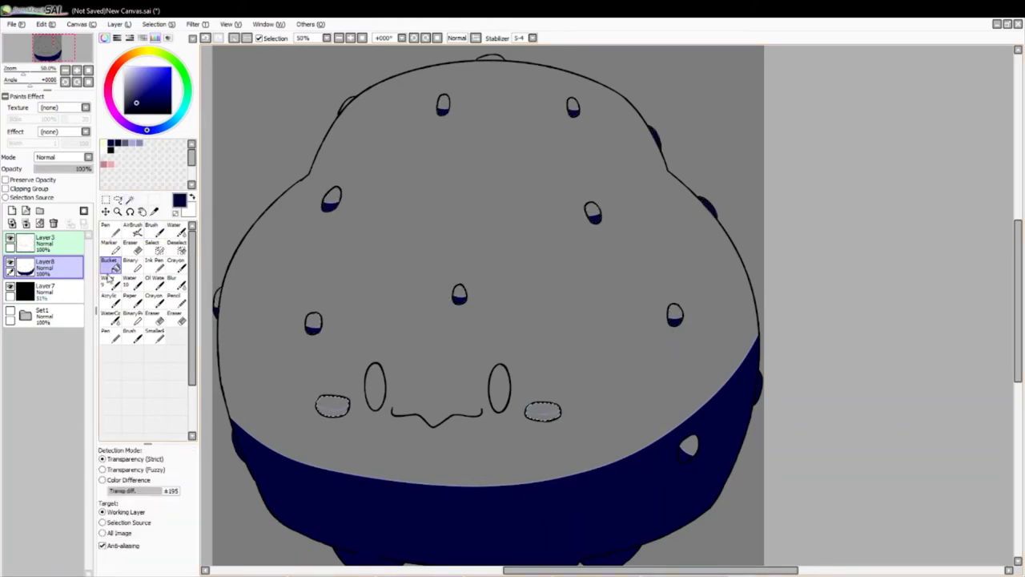
- Set the shading layer to Multiply at 30% opacity and soften the shadow edges with a soft eraser
click(176, 319)
scroll(61, 159, down, 1)
drag(61, 168, 56, 171)
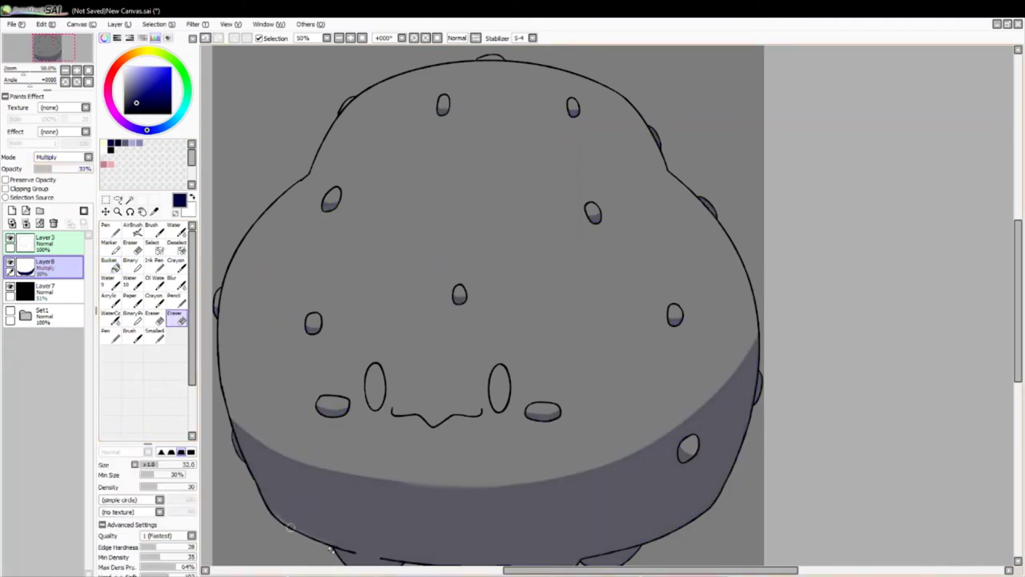
- Select the body, extend its lower shadow upward to a higher curved edge in dark navy, soften the edge, and clear the selection
scroll(357, 531, down, 3)
key(ctrl+space)
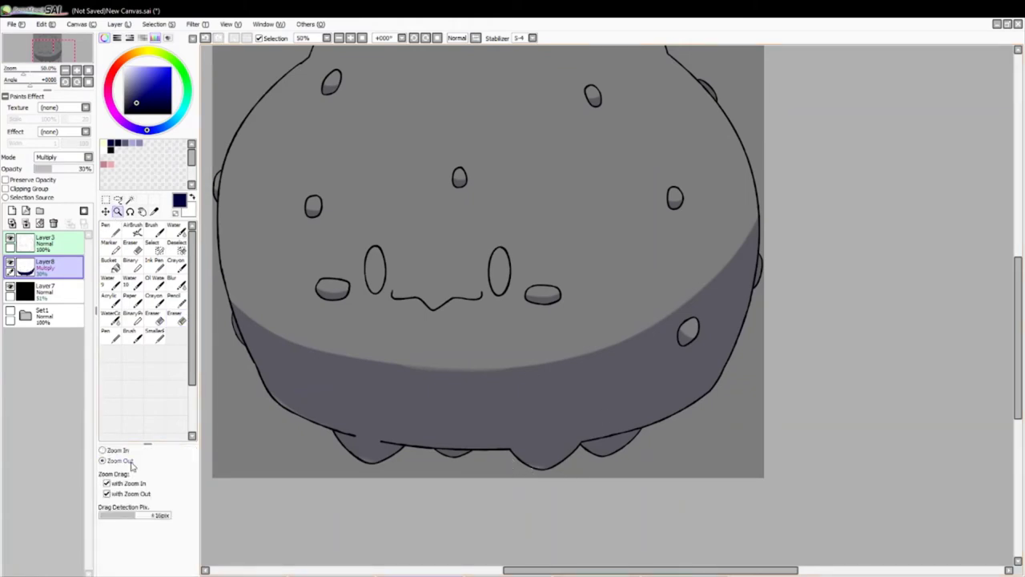
alt+click(288, 334)
click(275, 335)
key(w)
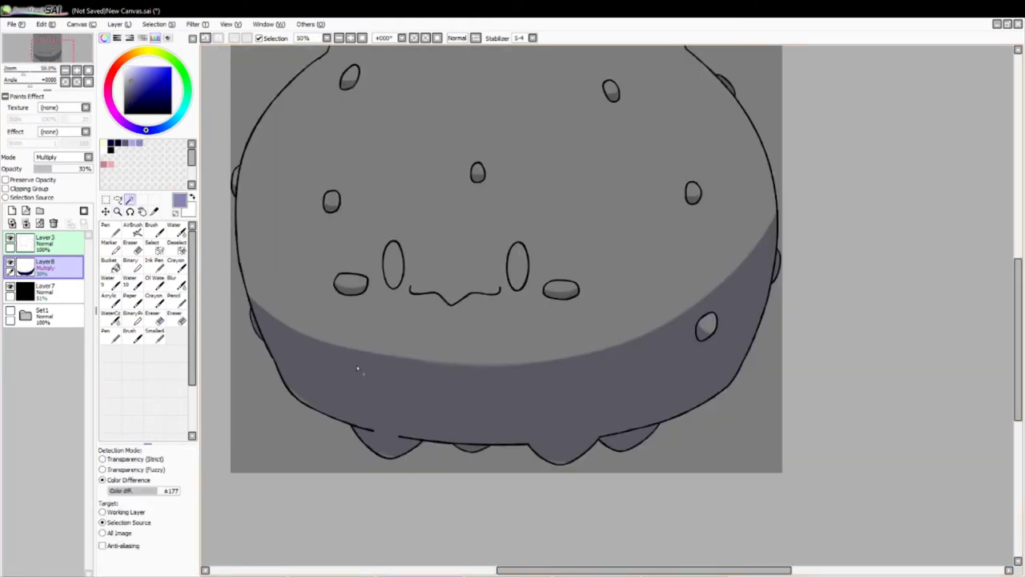
click(355, 366)
key(b)
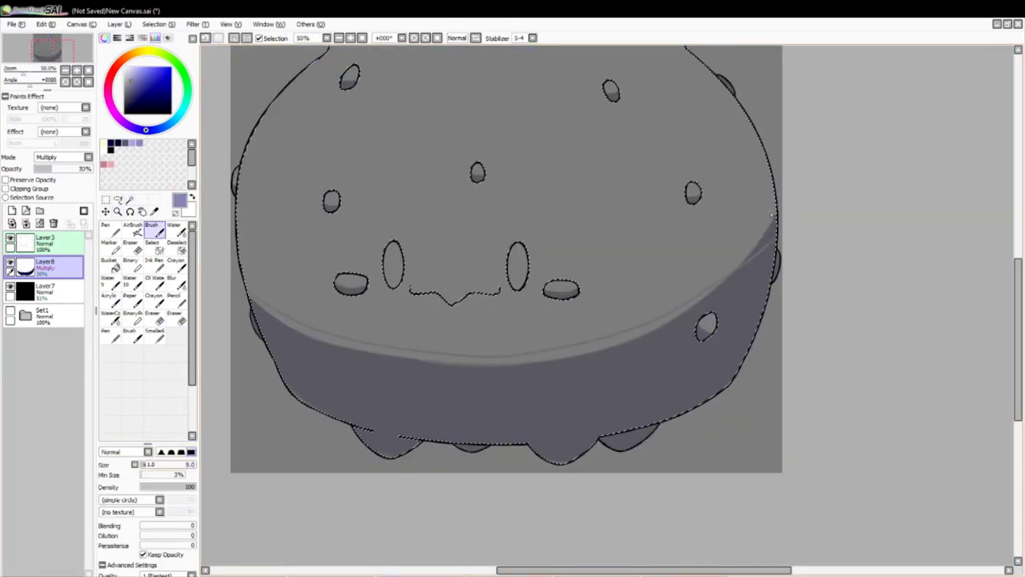
drag(298, 293, 773, 216)
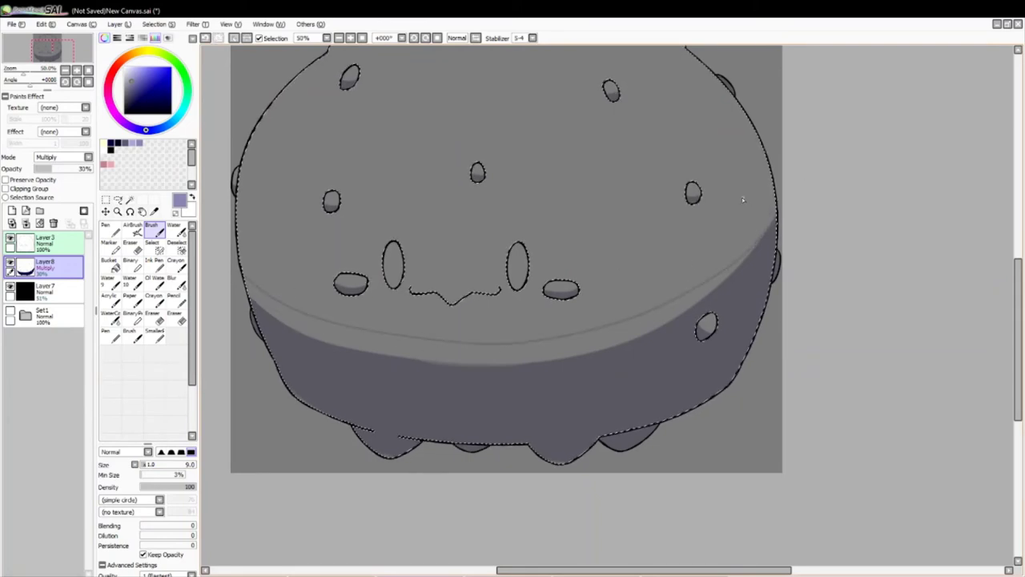
key(e)
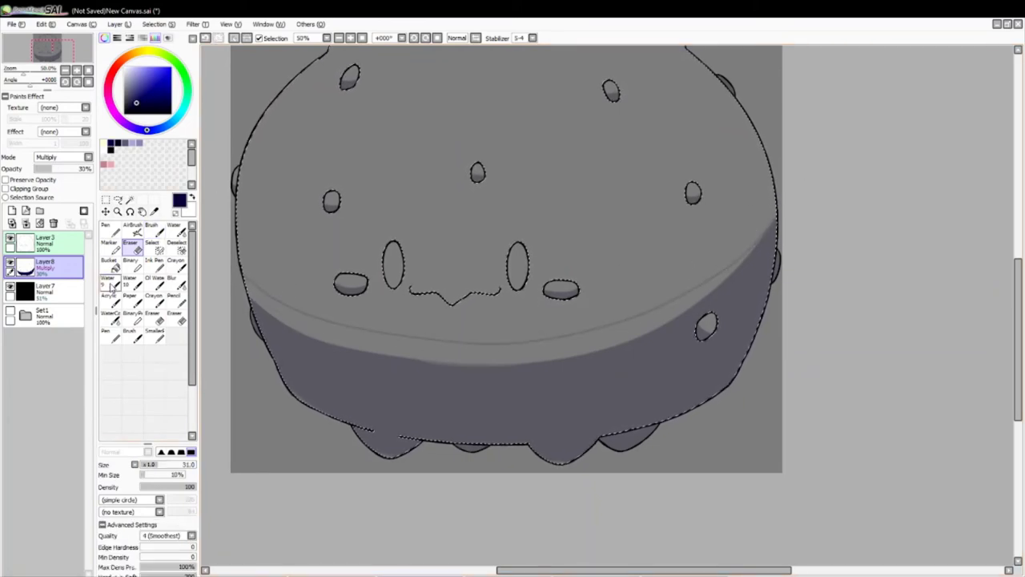
key(ctrl+z)
key(b)
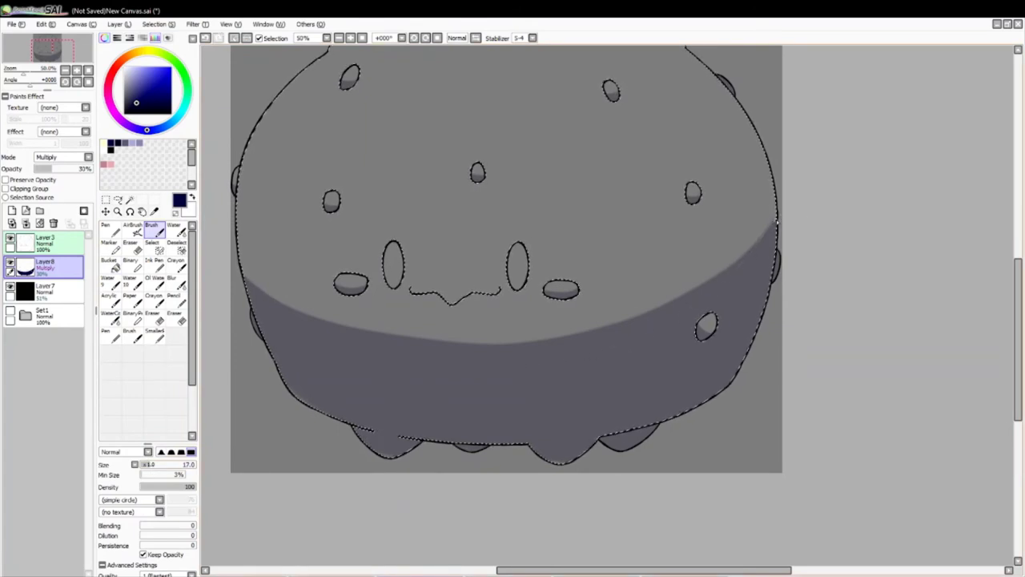
click(178, 318)
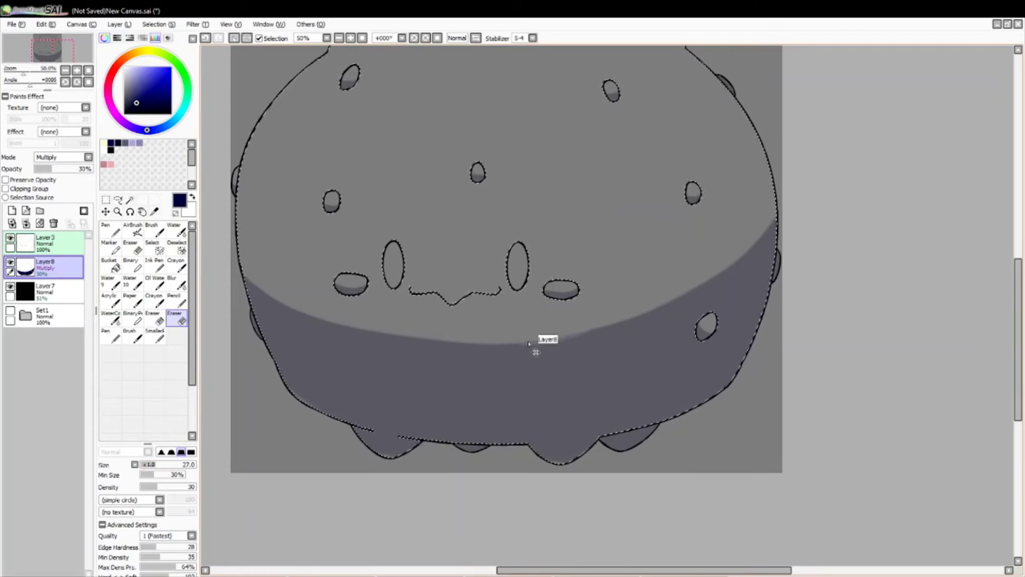
key(ctrl+d)
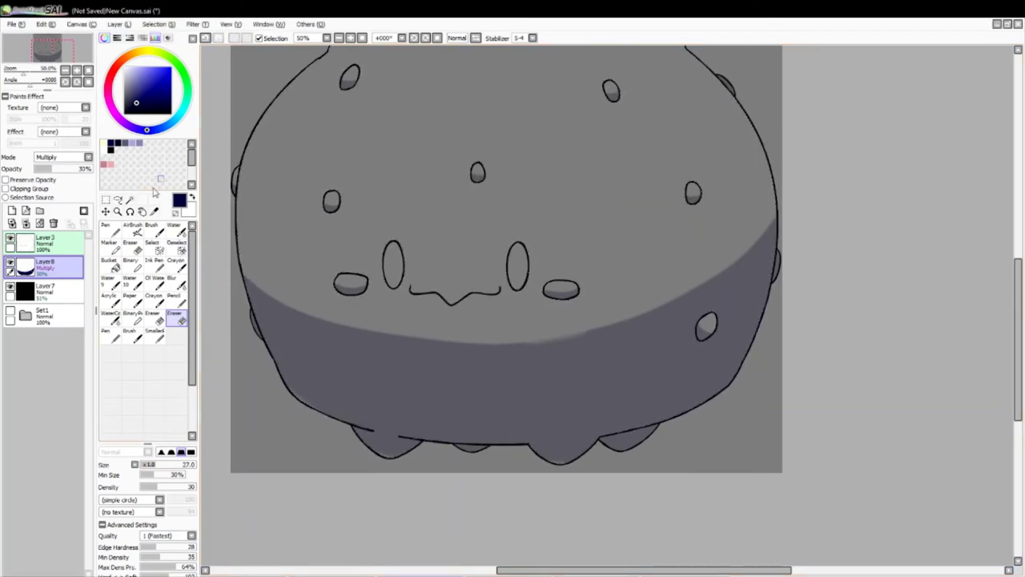
- Select the body and fill its upper part, down to a downward-curving edge, with white on a new layer
click(130, 200)
scroll(240, 412, up, 5)
scroll(396, 302, down, 1)
click(396, 302)
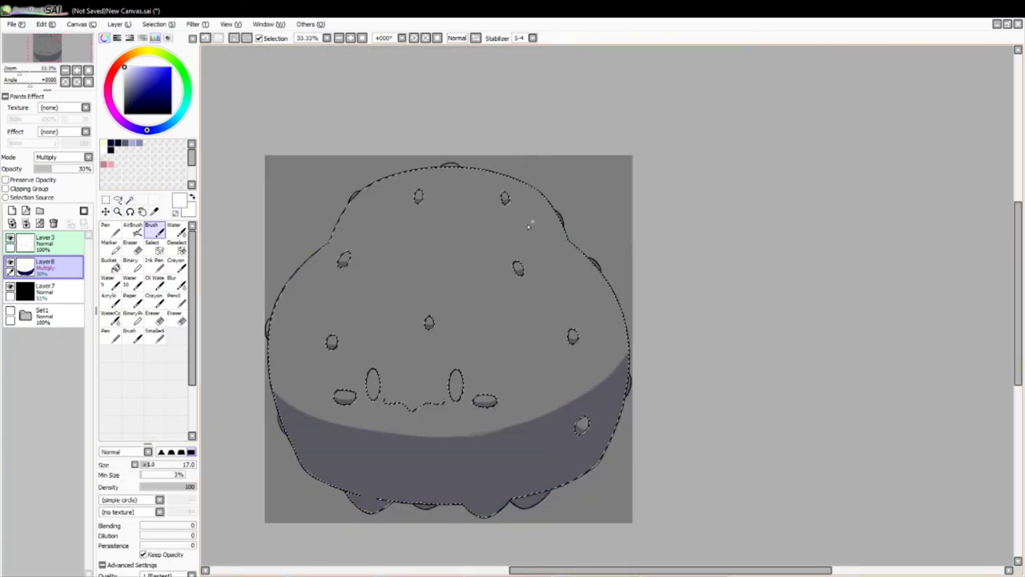
click(12, 209)
click(110, 264)
click(437, 240)
- Soften the lower edge of the white highlight with a soft eraser and clear the selection
click(176, 318)
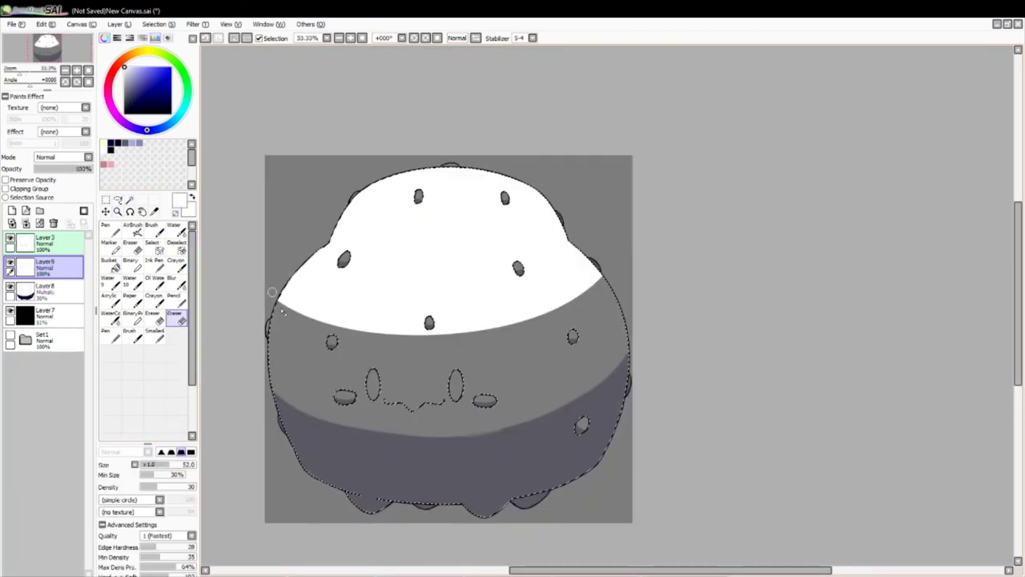
mouse_move(277, 298)
mouse_down()
mouse_move(340, 324)
mouse_move(465, 341)
mouse_move(595, 284)
mouse_up()
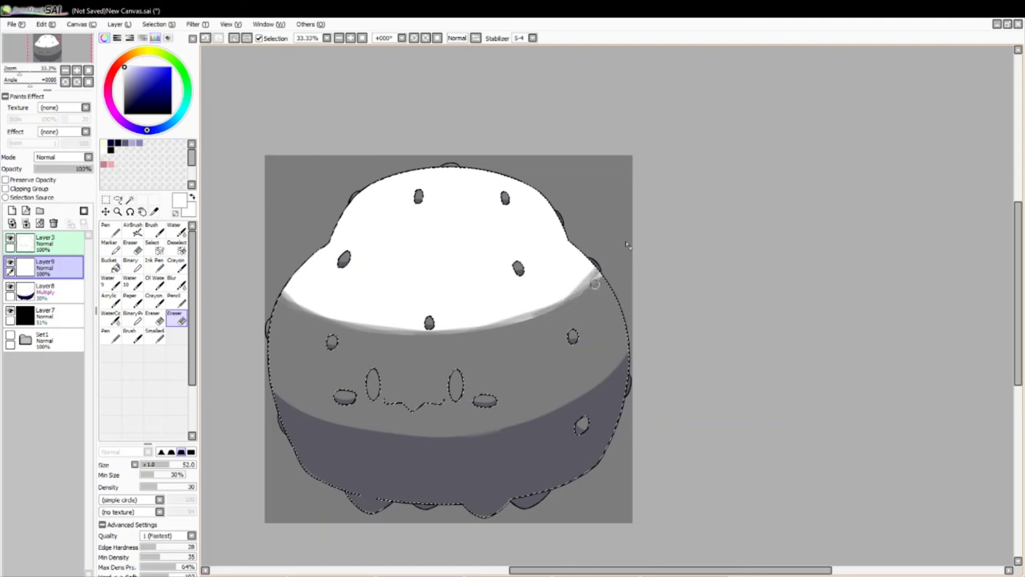
mouse_move(443, 342)
mouse_down()
mouse_move(317, 311)
mouse_move(316, 324)
mouse_move(269, 292)
mouse_move(275, 279)
mouse_move(439, 343)
mouse_move(529, 309)
mouse_move(569, 309)
mouse_up()
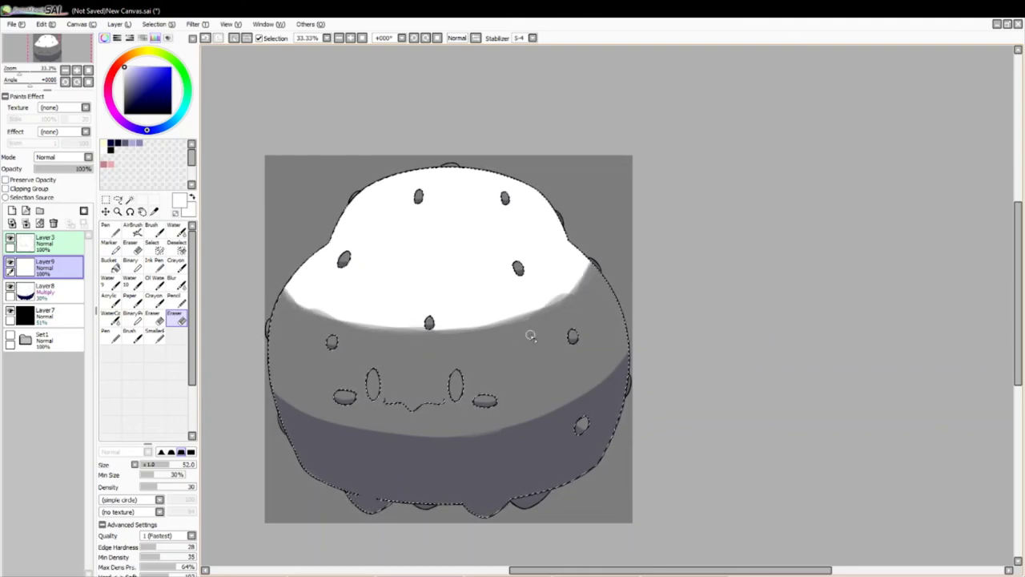
key(ctrl+d)
- Fill the lower part of both eyes with white, fade its upper edge, and further soften the body highlight's lower edge
key(w)
click(372, 383)
click(455, 385)
key(b)
drag(399, 395, 455, 393)
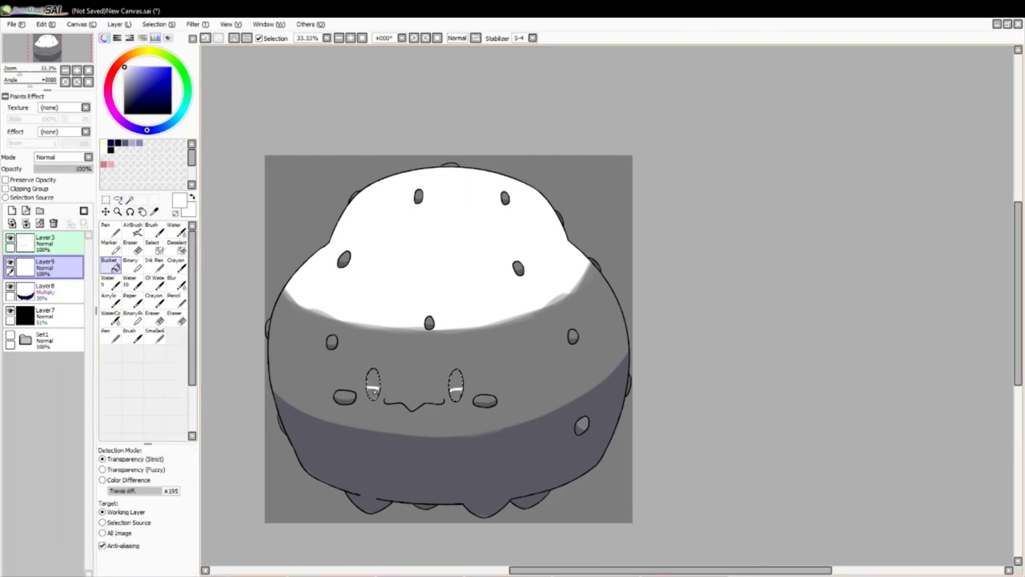
click(177, 318)
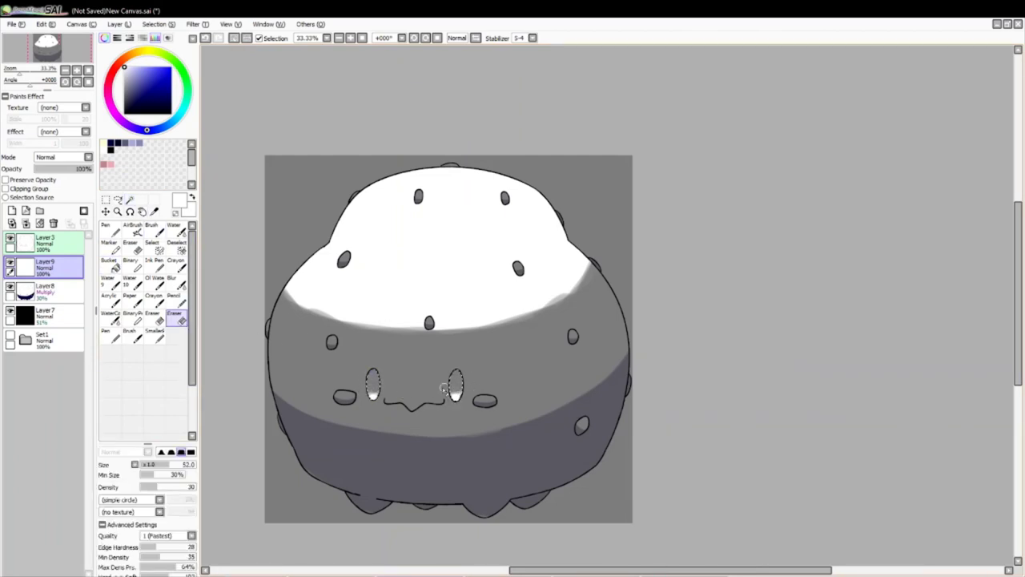
drag(328, 315, 543, 331)
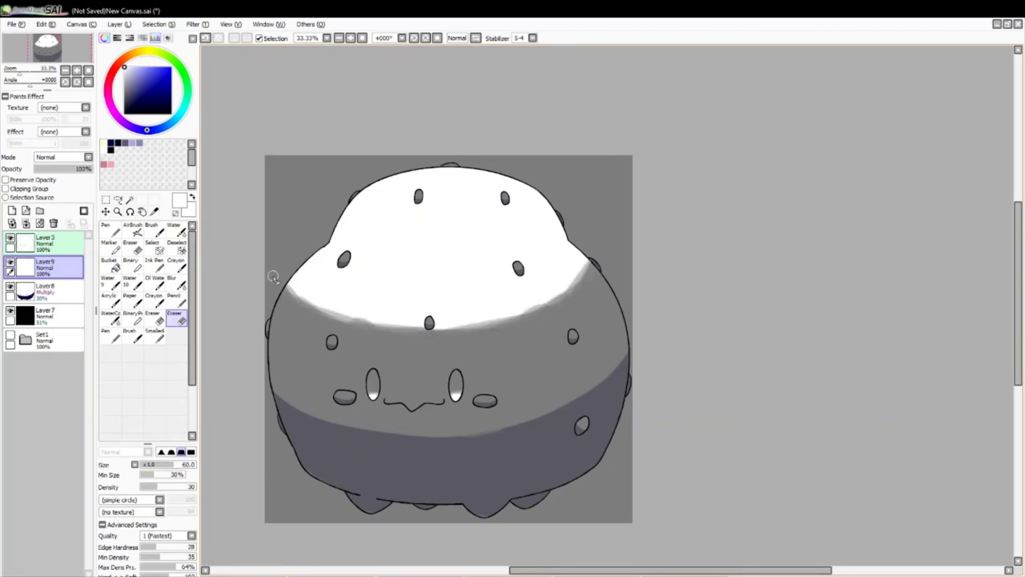
- Select the body, paint a small white oval highlight with a tiny dot above it on its left side, and clear the selection
click(130, 199)
click(360, 361)
click(150, 229)
mouse_move(286, 319)
mouse_down()
mouse_move(290, 370)
mouse_move(277, 346)
mouse_move(300, 373)
mouse_up()
key(e)
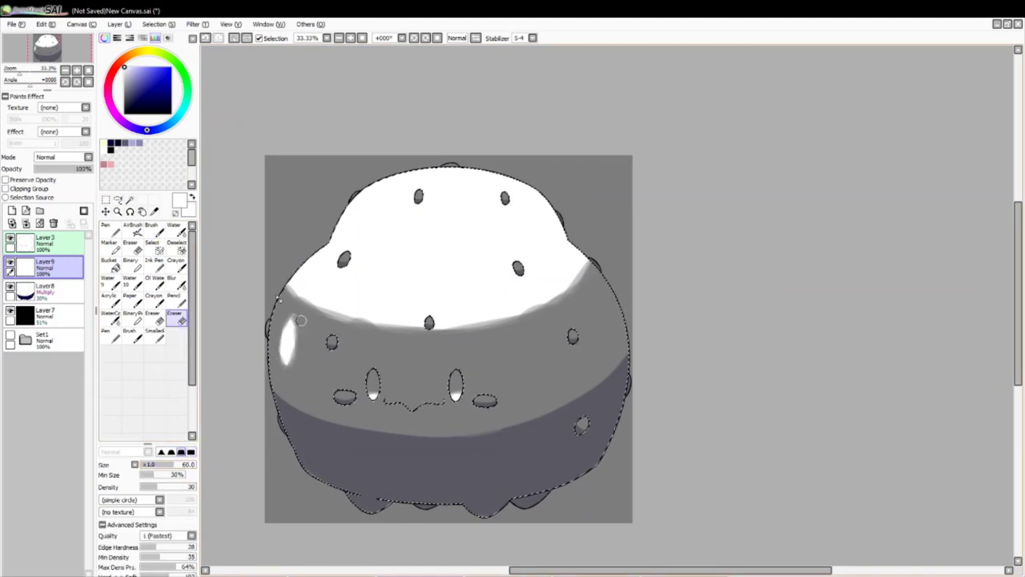
key(b)
key(e)
drag(294, 311, 295, 308)
key(ctrl+d)
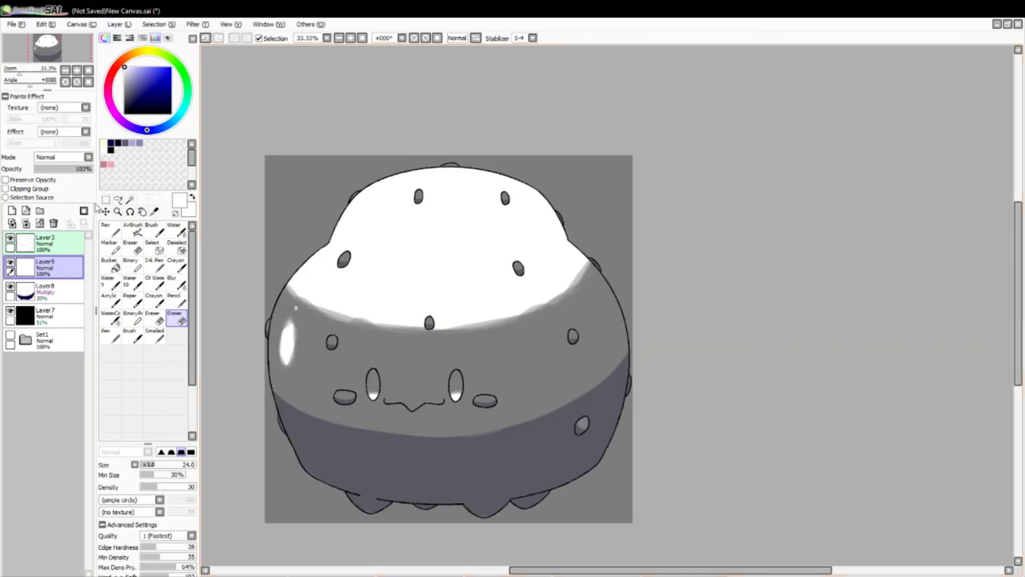
- Lower the opacity of the white highlight layer and delete the black backdrop layer
drag(68, 169, 50, 171)
click(44, 315)
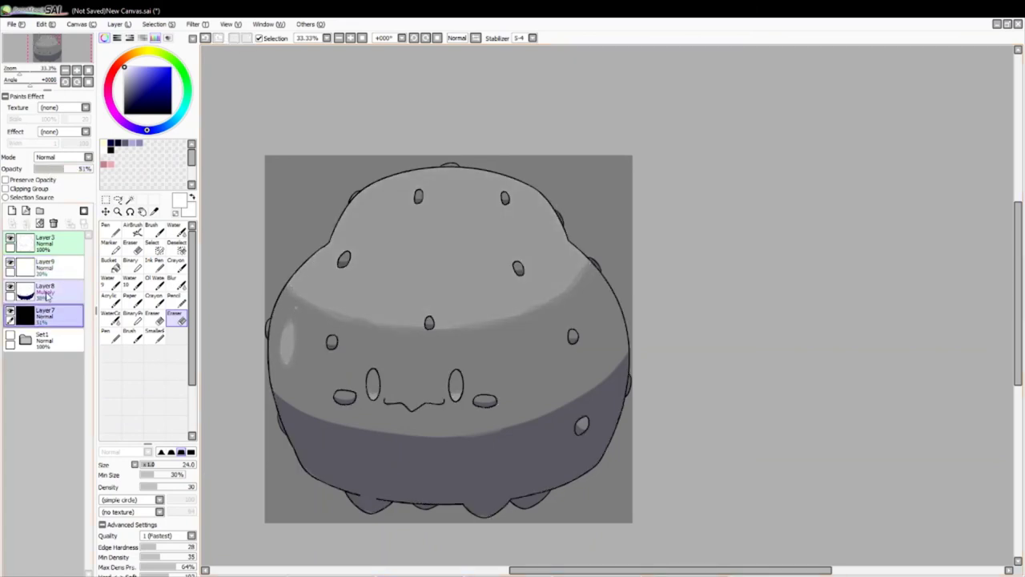
click(53, 223)
- Try Screen and Overlay blending on the body highlight layer, settling on Normal at 25% opacity
click(44, 264)
drag(52, 172, 49, 172)
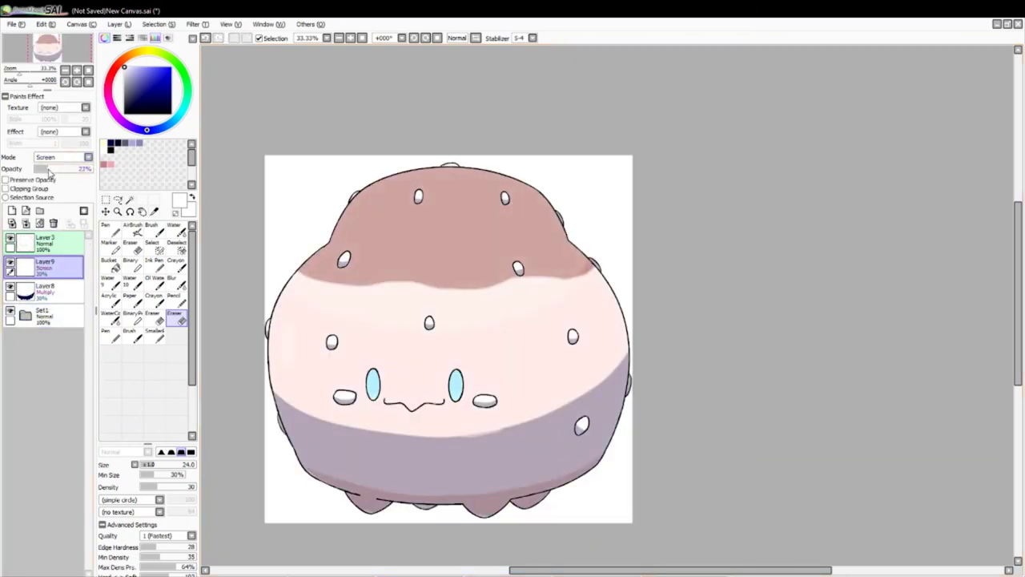
click(57, 171)
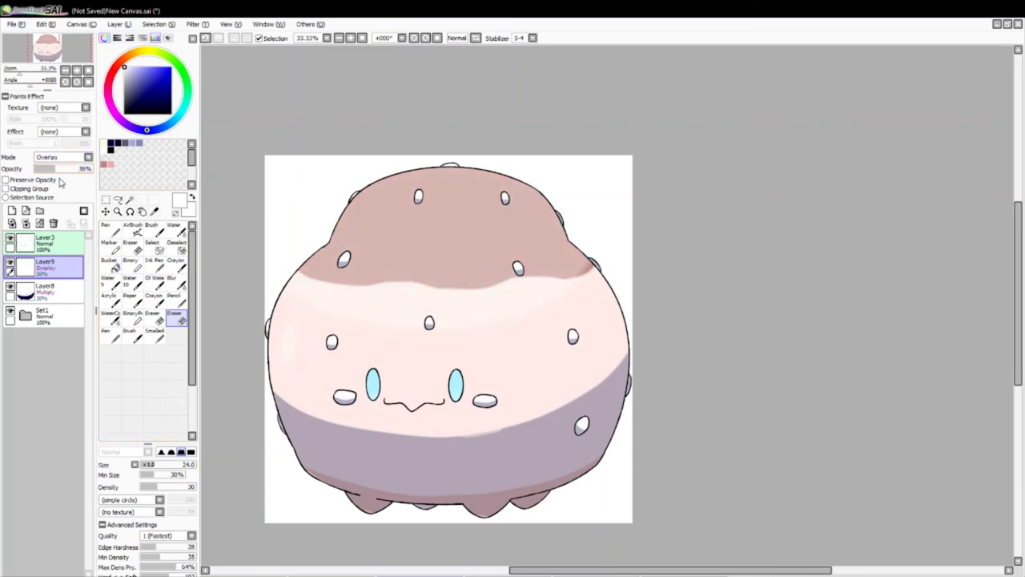
click(49, 170)
scroll(56, 160, up, 1)
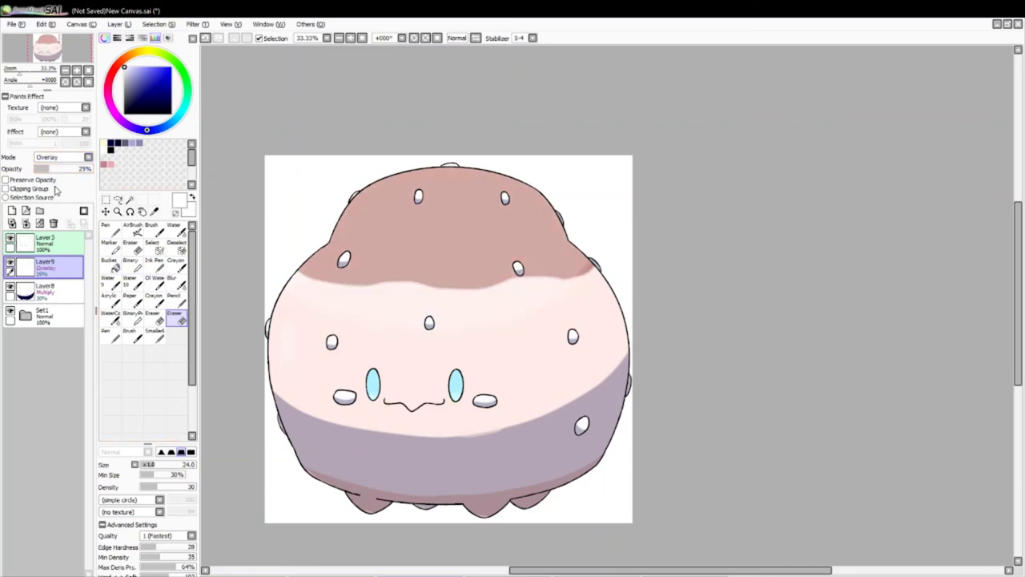
- Select both eyes and lighten their lower parts with soft white on a new layer at 50% opacity
click(130, 199)
click(373, 384)
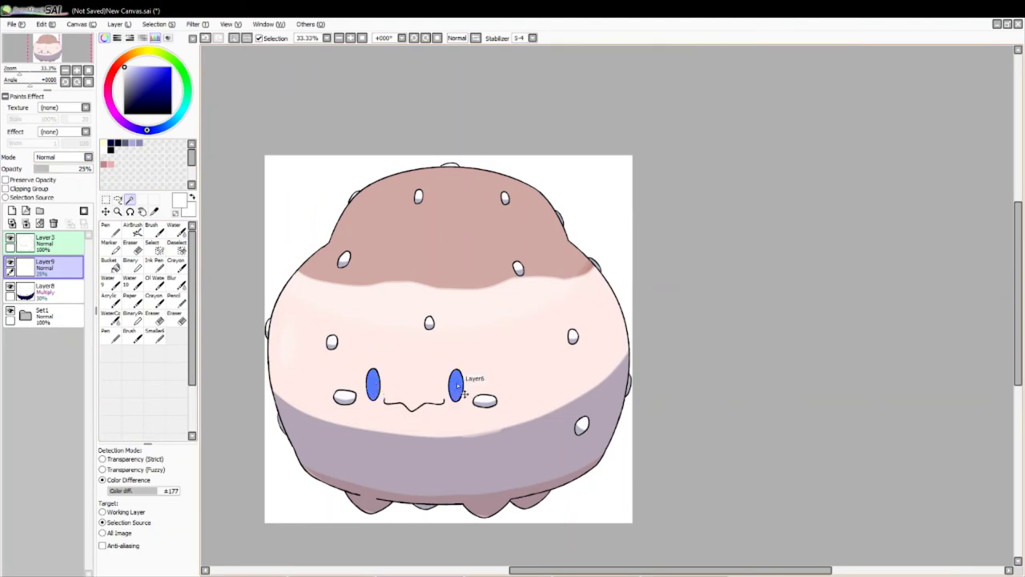
click(12, 211)
click(174, 228)
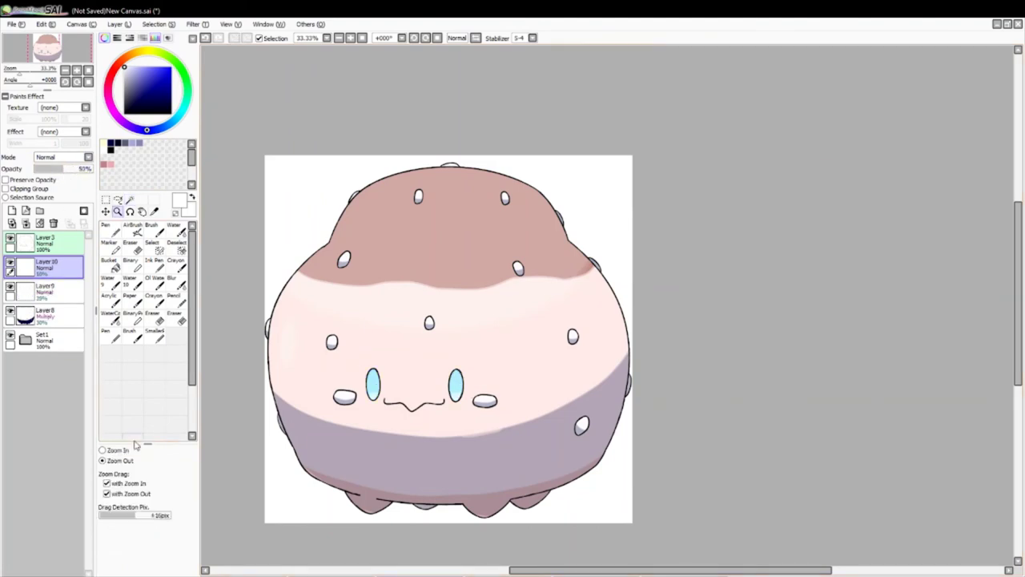
- Paint rounded white highlights at the top of both eyes on another new layer at full opacity
scroll(423, 391, up, 2)
key(ctrl+shift+n)
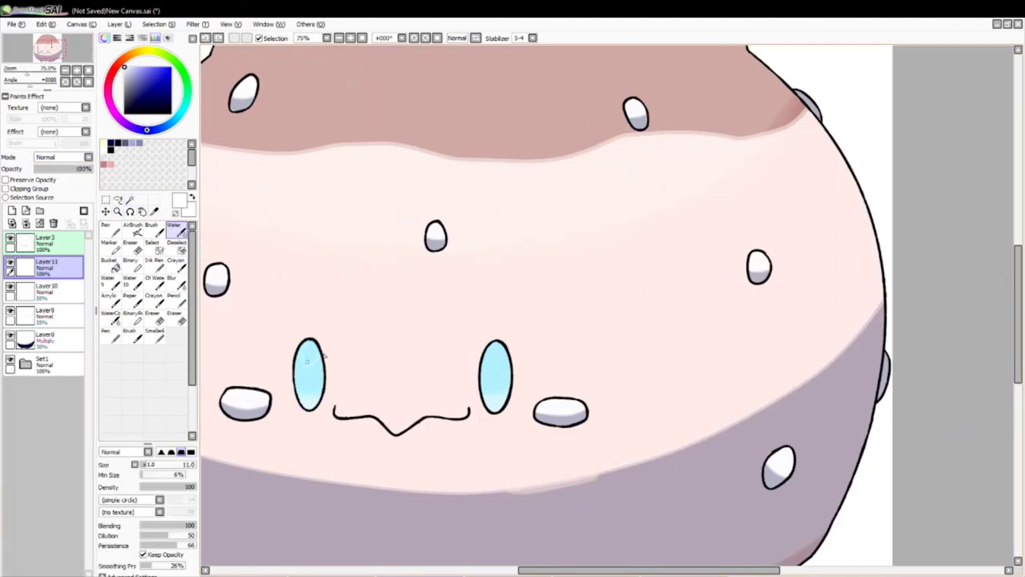
key(b)
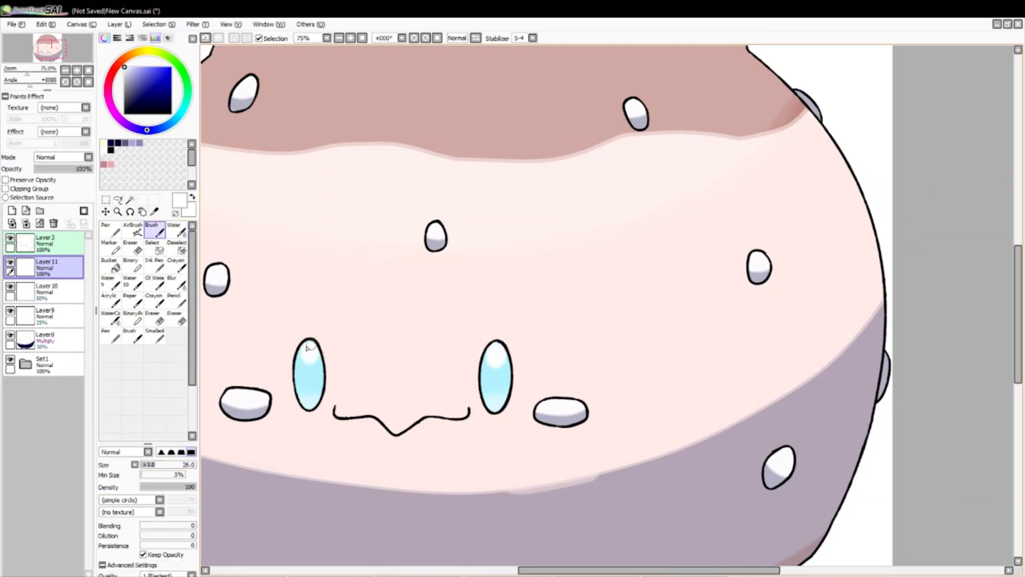
- Mirror the view, move the eye highlight layer above the line art, and rework the white highlights in the eyes
click(117, 211)
scroll(210, 68, down, 3)
scroll(247, 286, up, 2)
scroll(361, 160, left, 3)
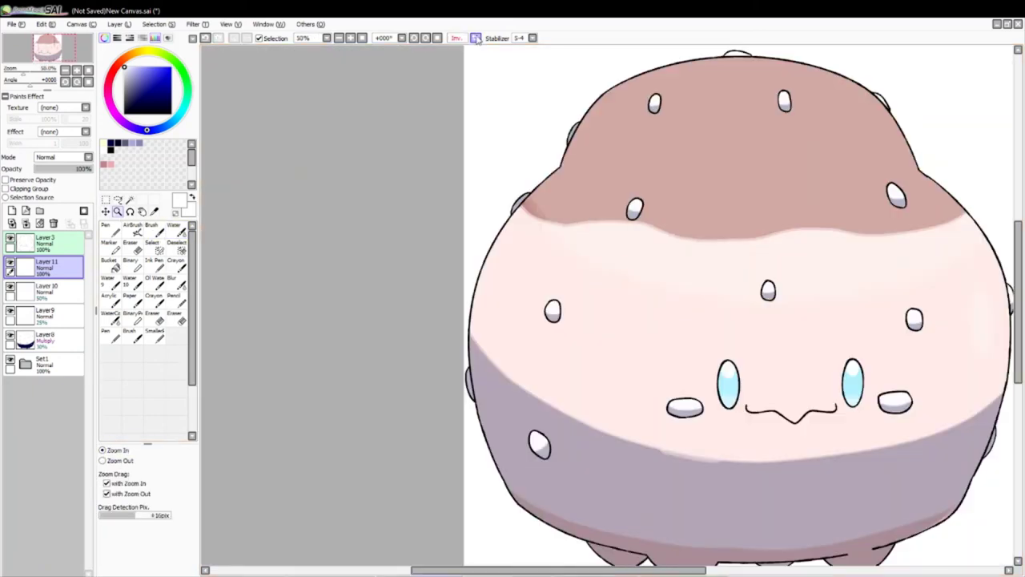
key(e)
drag(47, 264, 46, 239)
drag(561, 569, 641, 570)
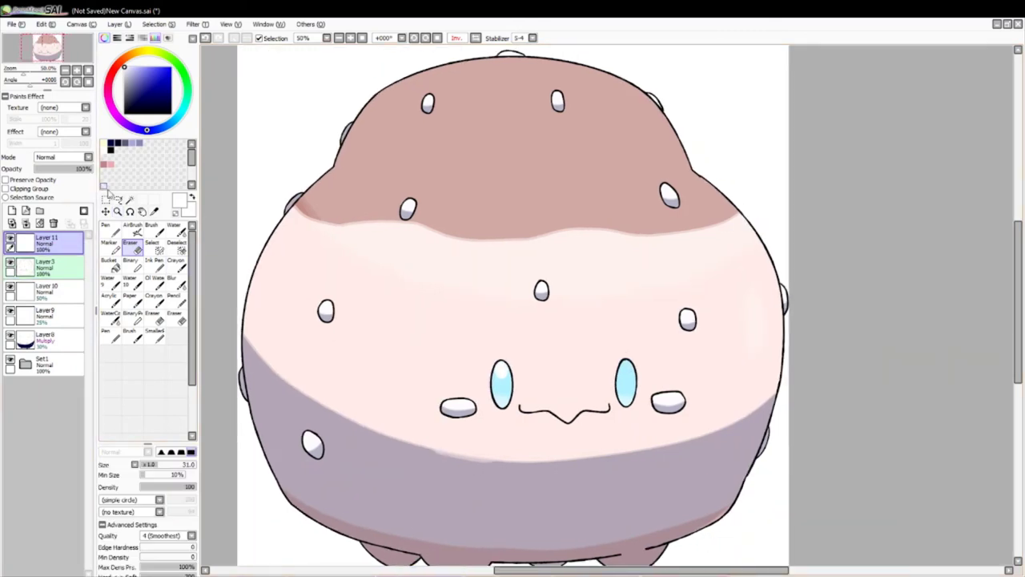
- Discard a newly added top layer and return the eye highlight layer to below the line art
click(105, 211)
click(12, 210)
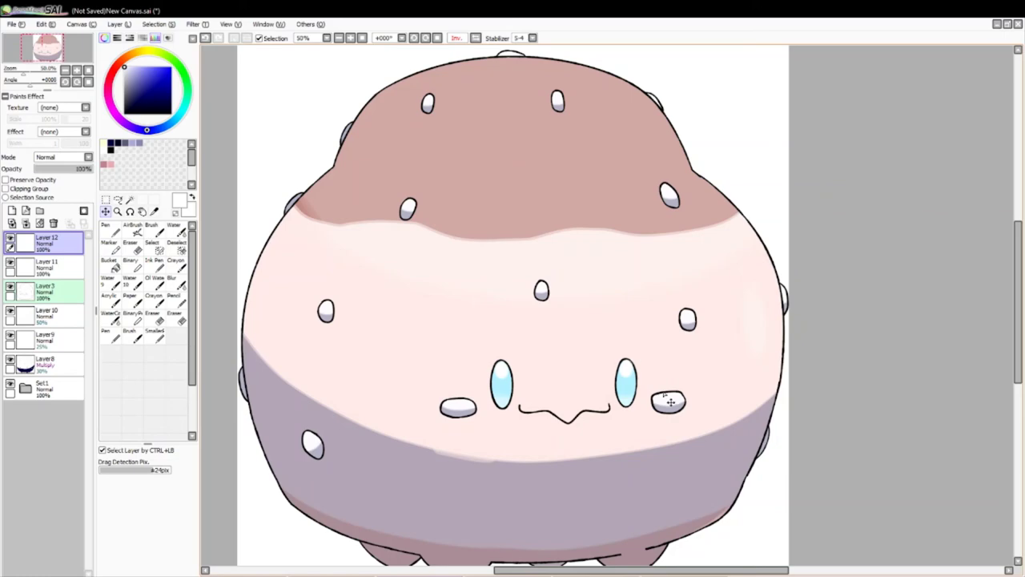
click(53, 222)
- Inspect the eye highlights up close and restore the unmirrored view of the whole creature
click(117, 210)
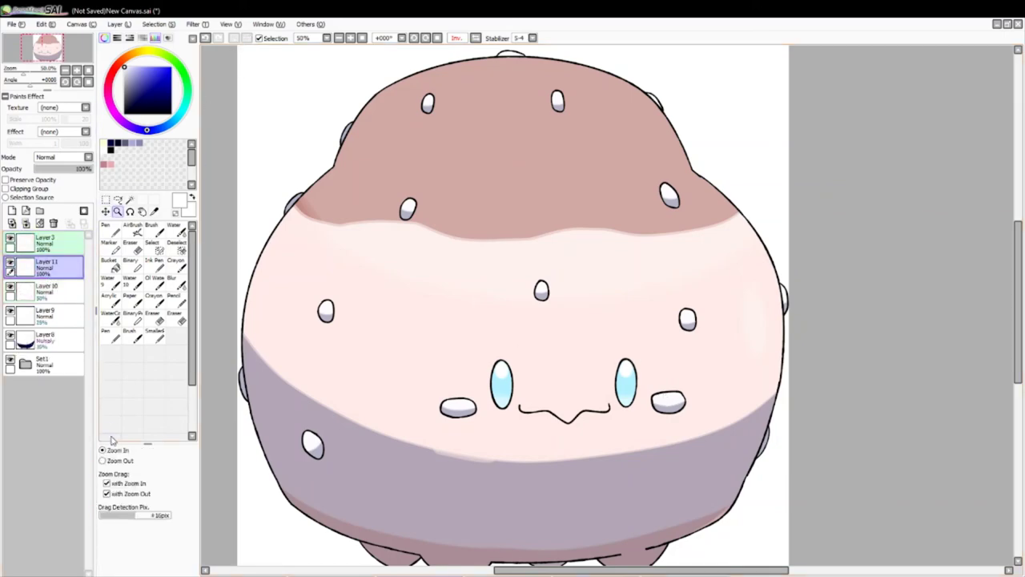
click(547, 382)
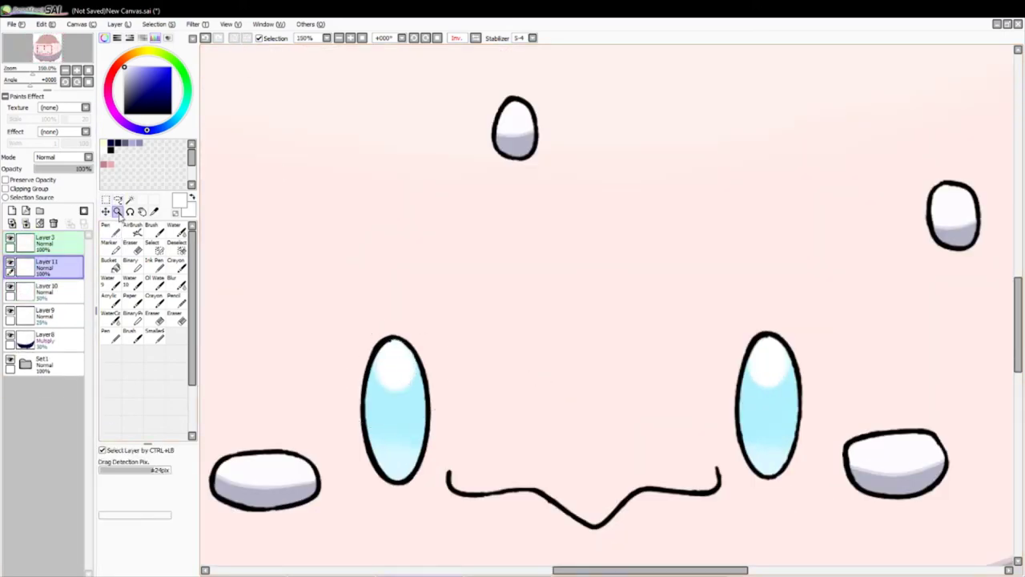
scroll(254, 154, down, 4)
scroll(253, 154, left, 4)
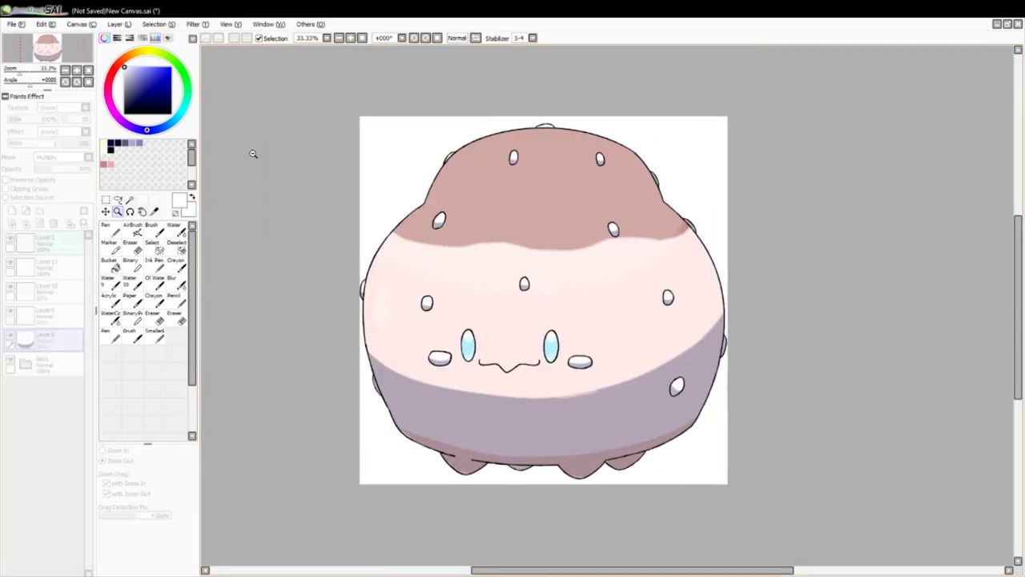